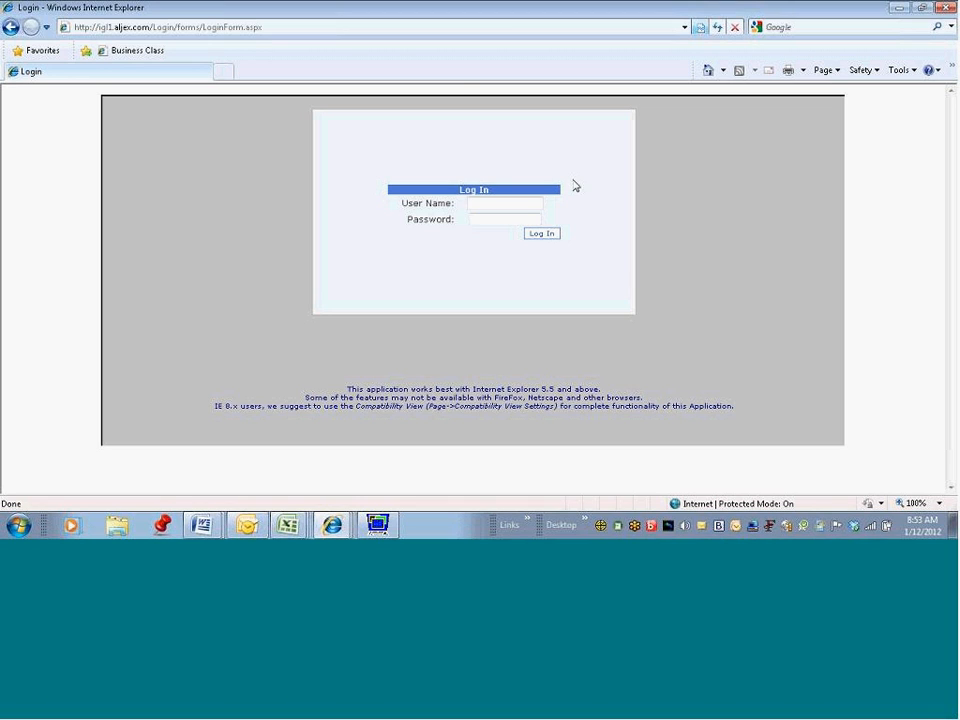
Step: Log in to the transportation software with the administrator user name and the account password
left_click(525, 202)
type("a")
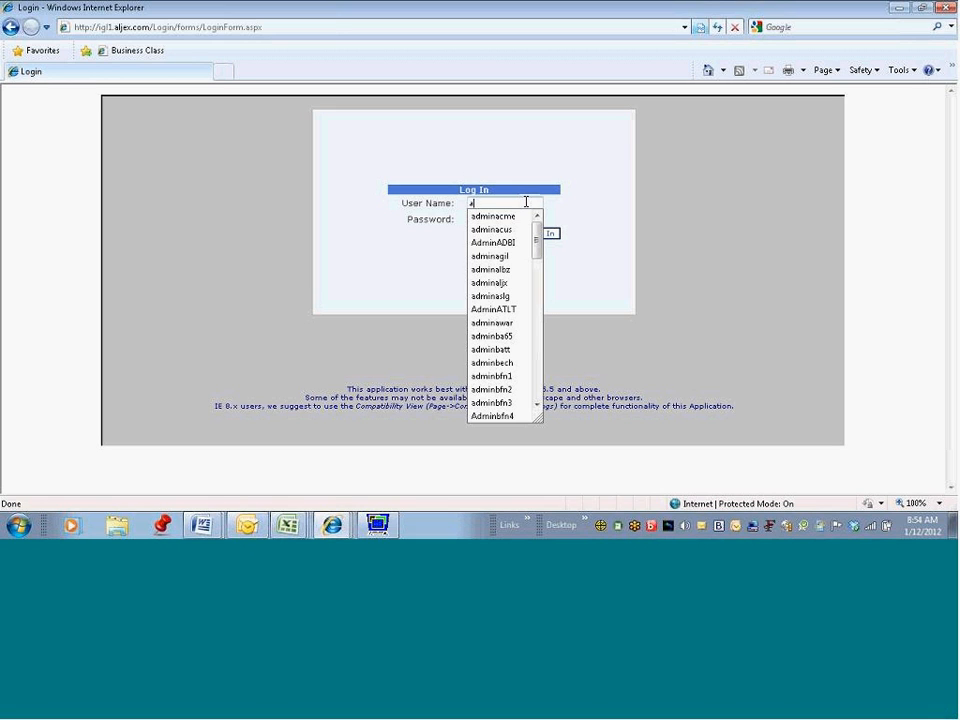
type("dminal")
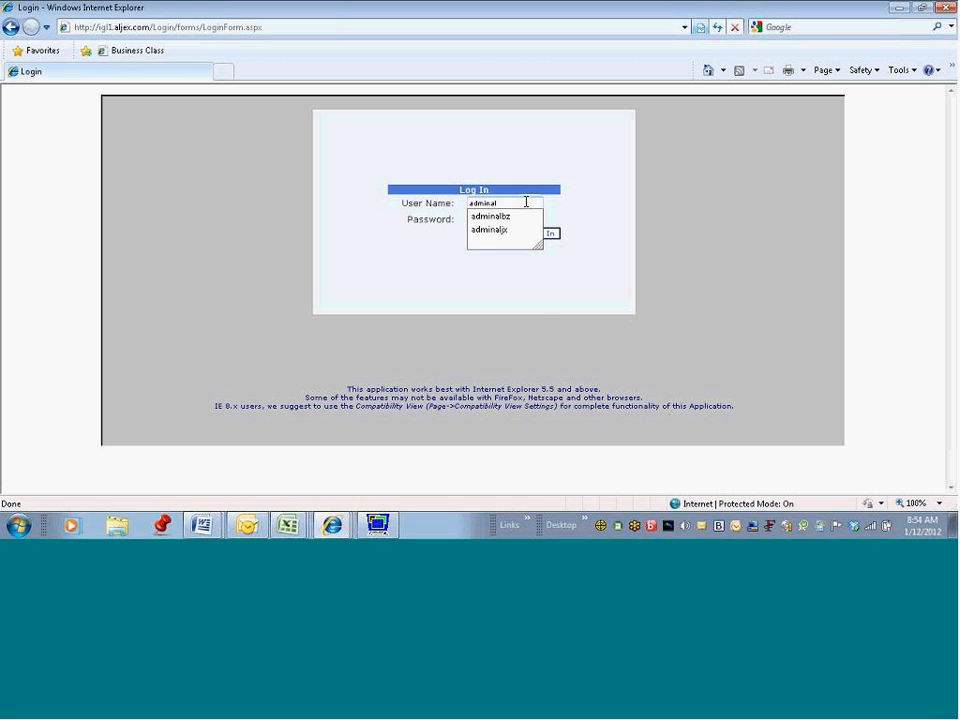
key("BackSpace")
type("no")
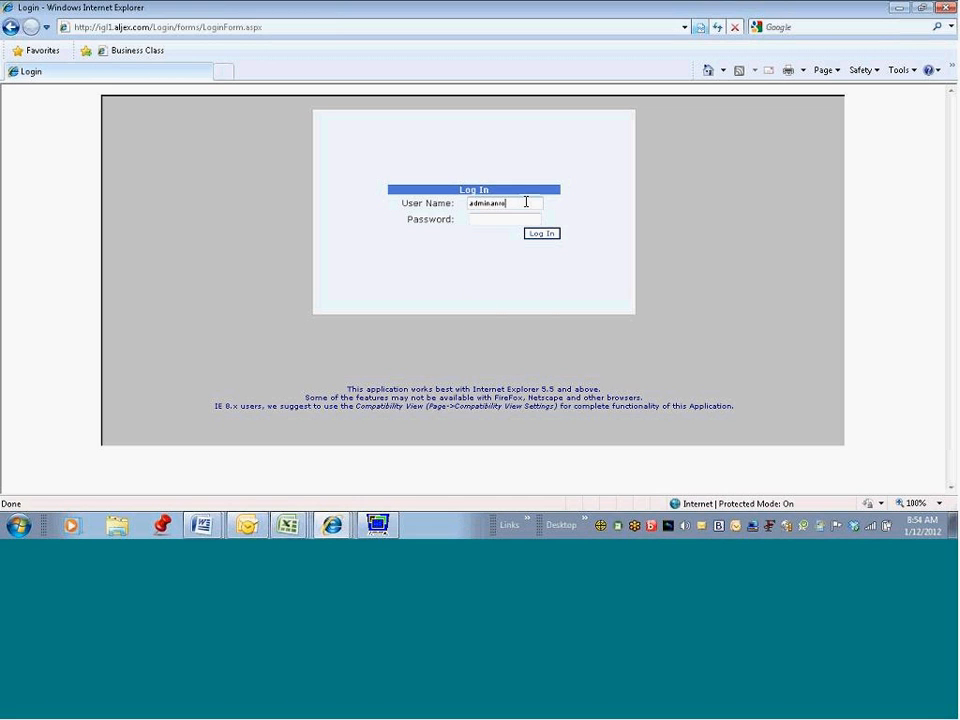
key("Tab")
type("*********")
left_click(543, 236)
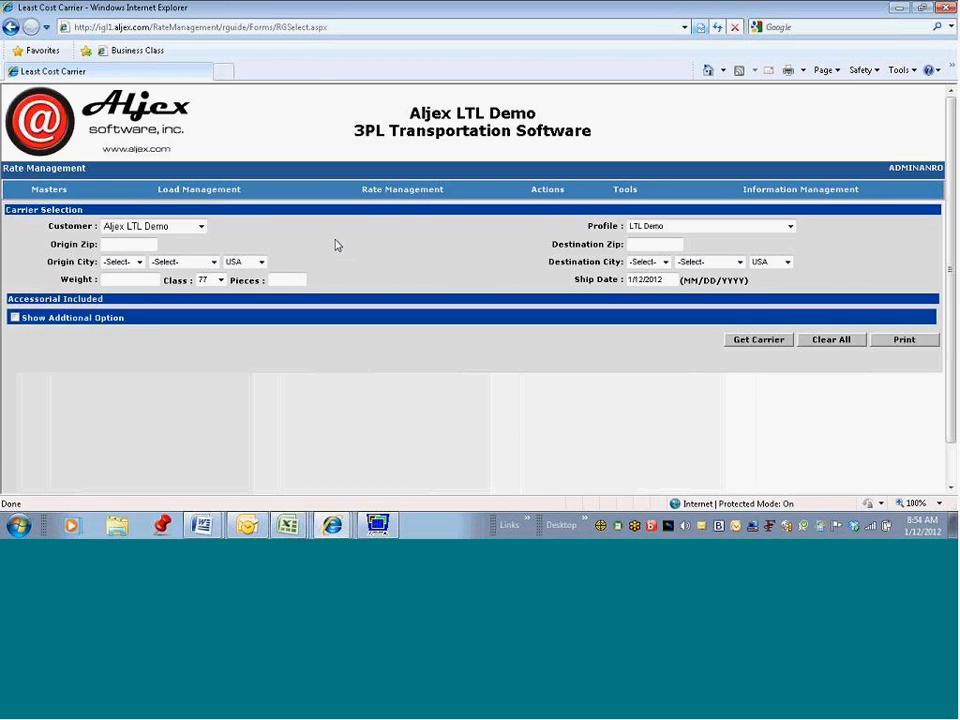
Step: Start a new accessorial record in the master data's accessorial index
left_click(56, 193)
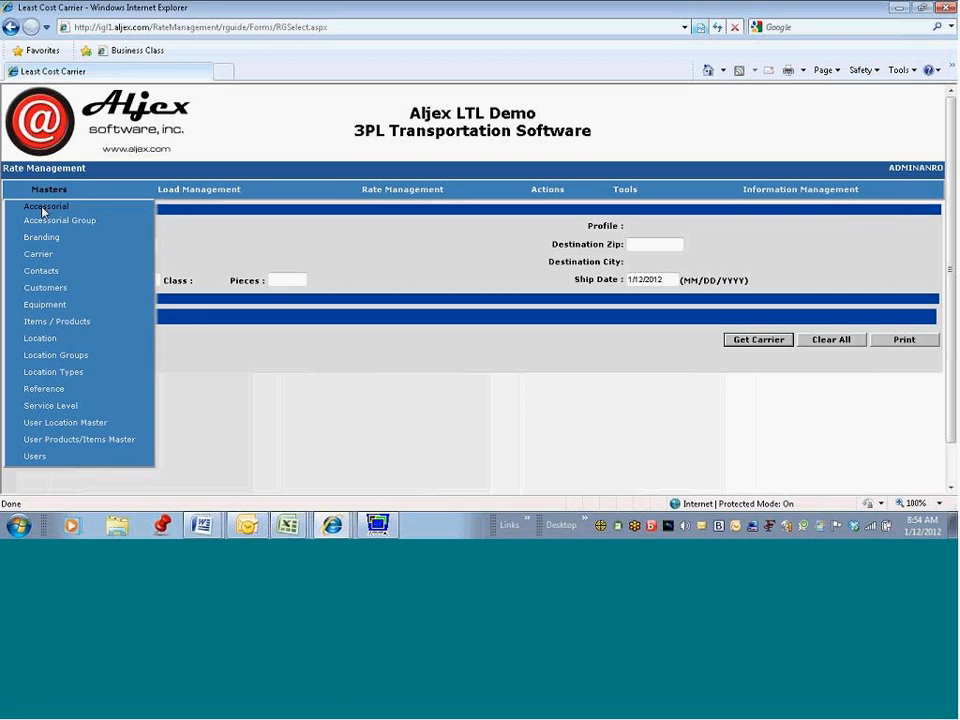
left_click(43, 208)
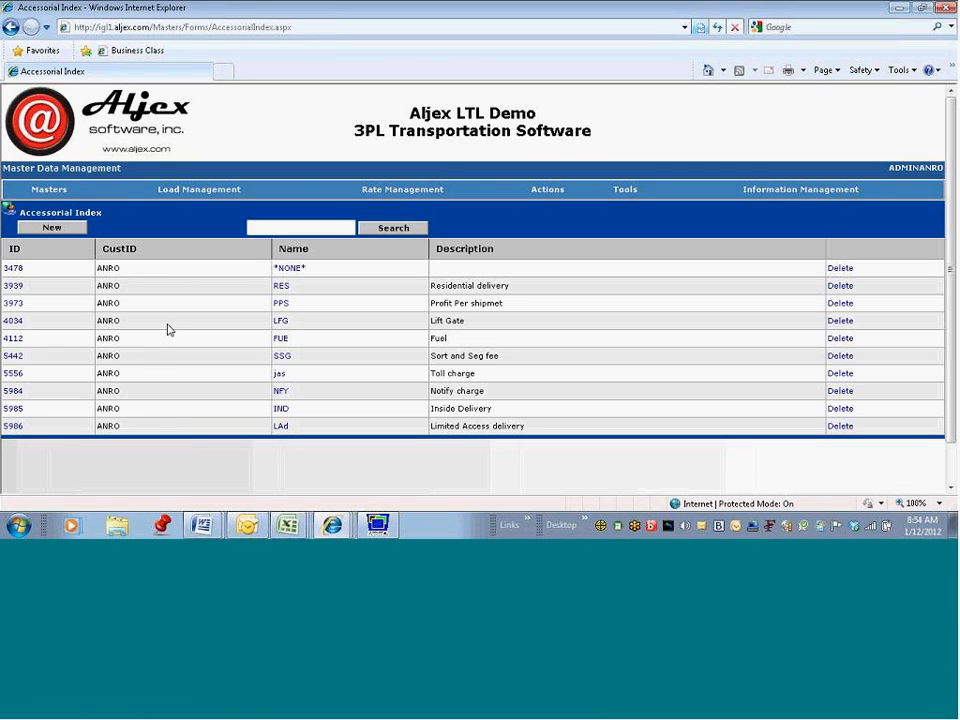
left_click(52, 228)
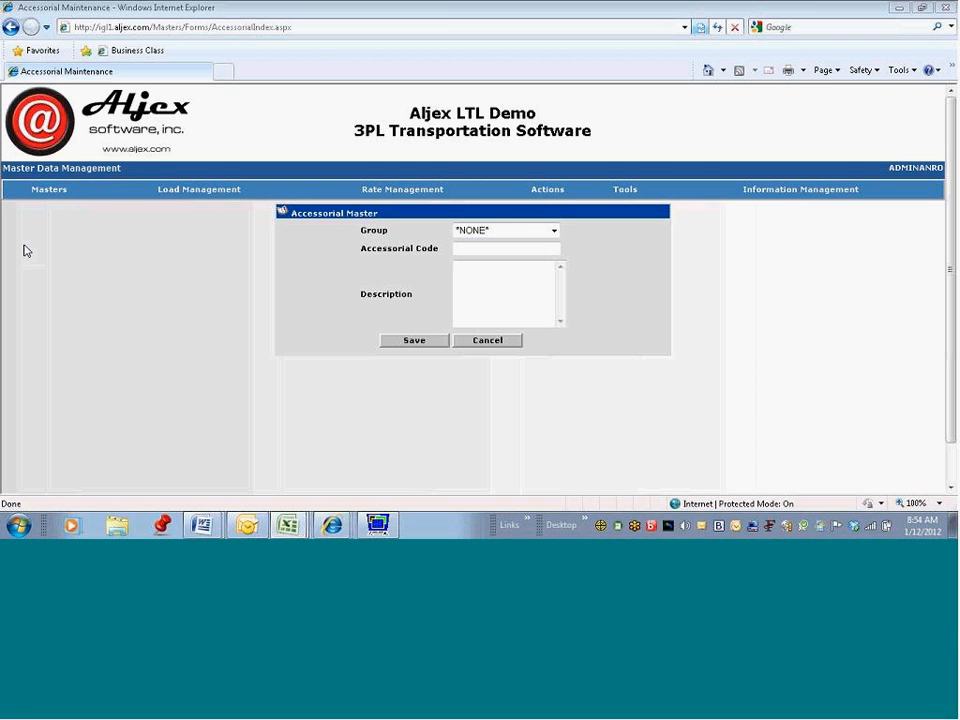
Step: Switch to the Standard API accessorial master workbook in Excel and look up the code and description for liftgate delivery in row 49
left_click_drag(2, 30, 506, 40)
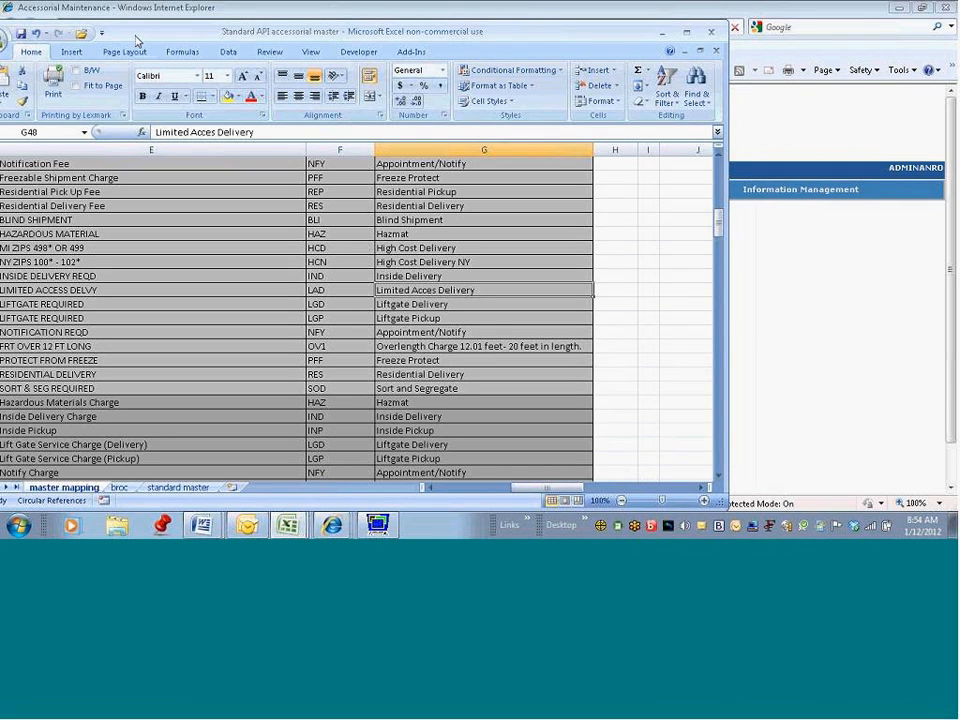
left_click_drag(138, 40, 190, 48)
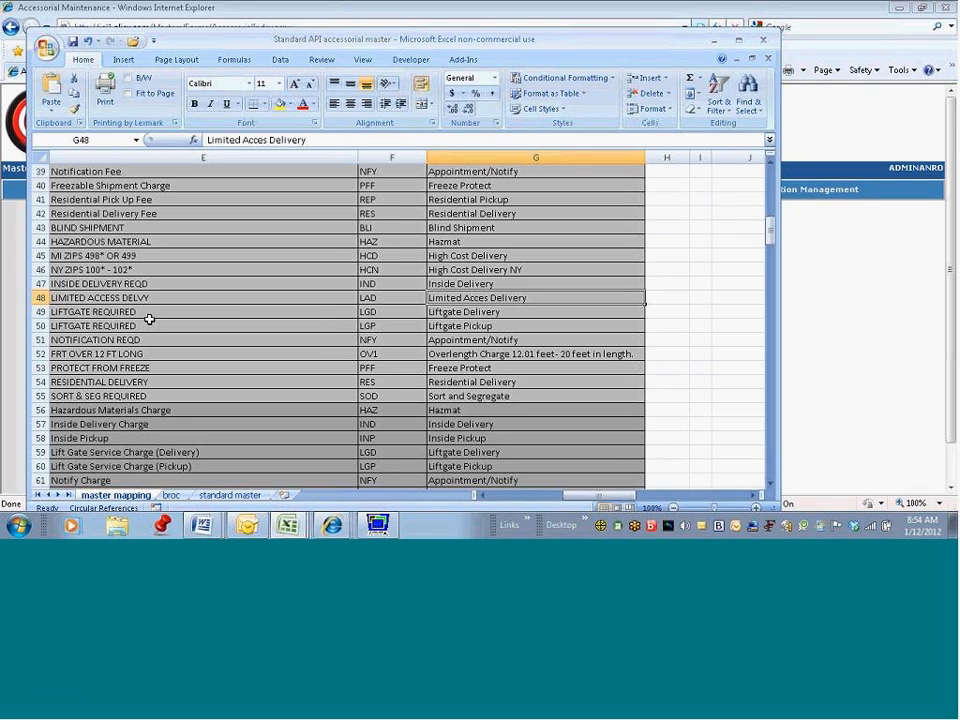
left_click(97, 312)
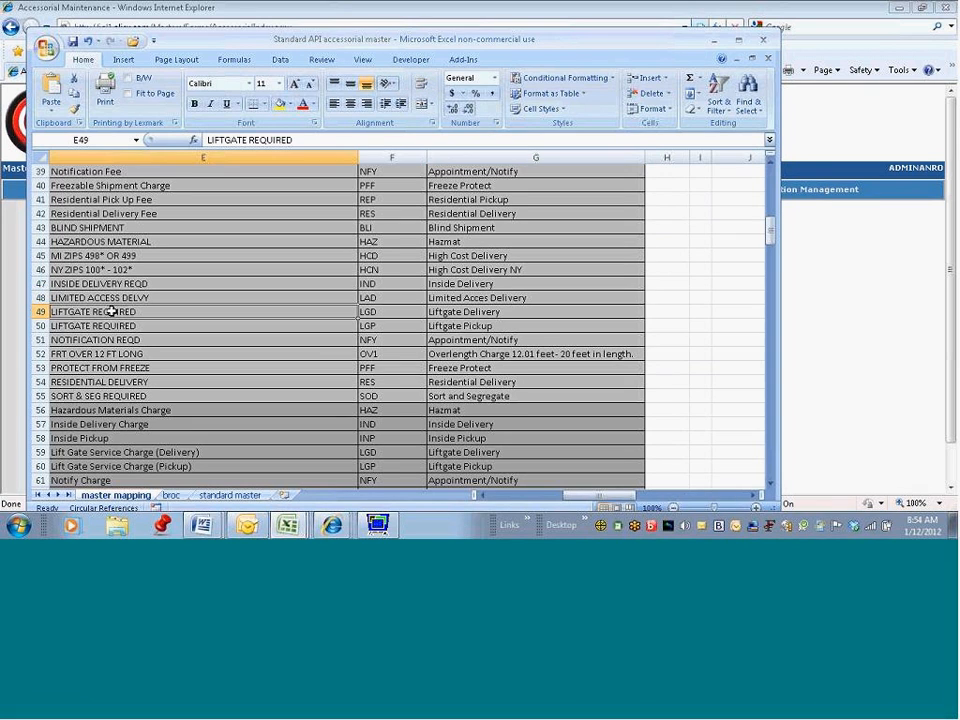
left_click(478, 311)
left_click(375, 312)
left_click(466, 306)
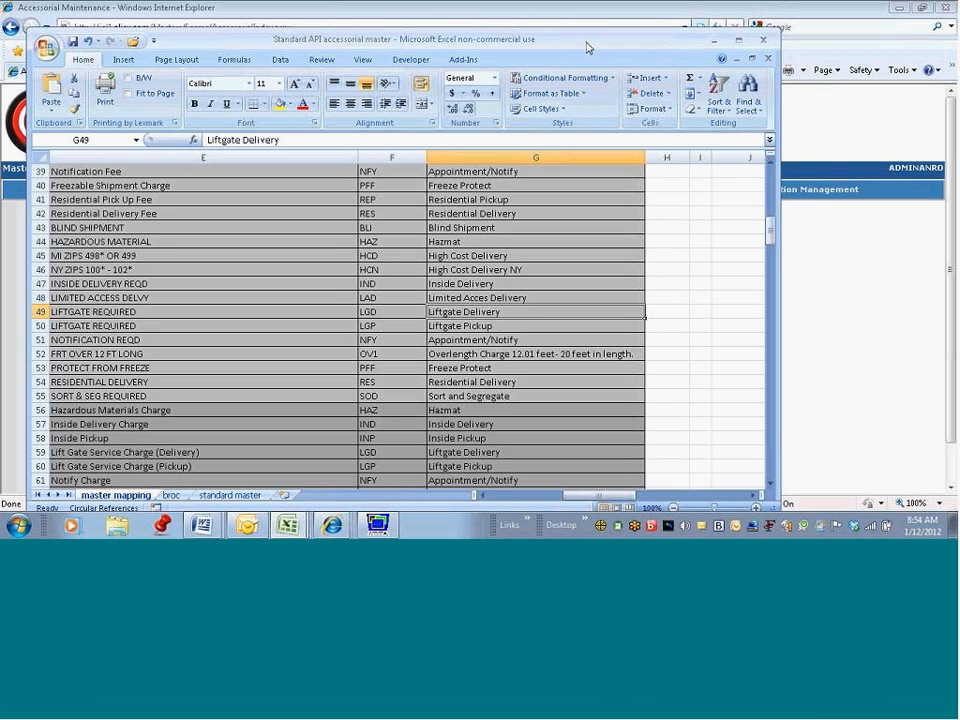
left_click(330, 11)
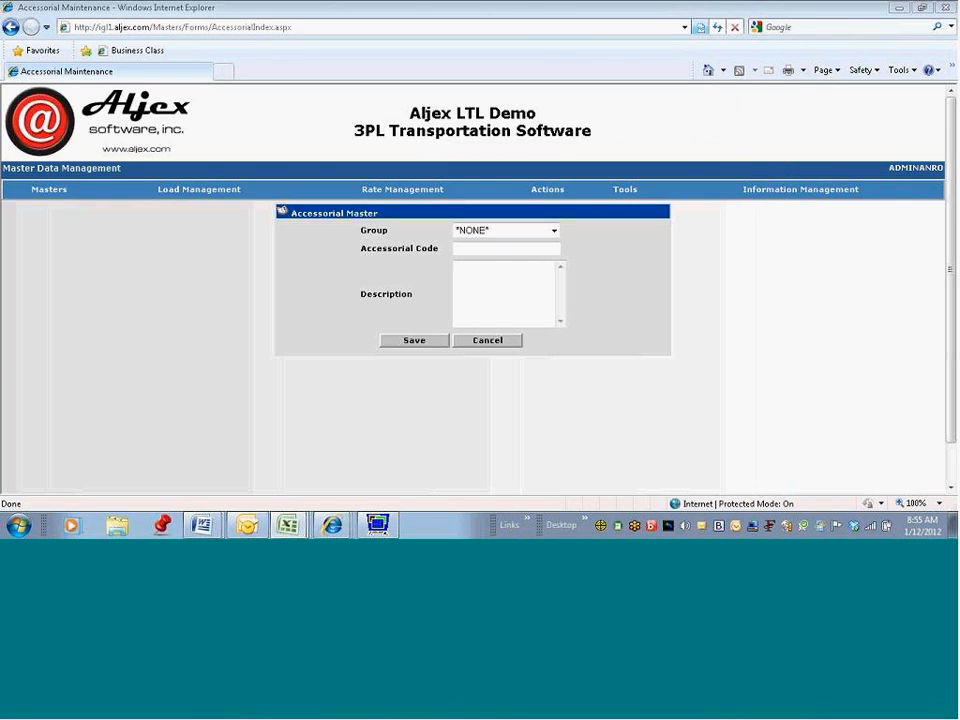
Step: Back in the browser, fill in accessorial code LGD with the description "Ligtgate delivery charge" and save the record
left_click(497, 249)
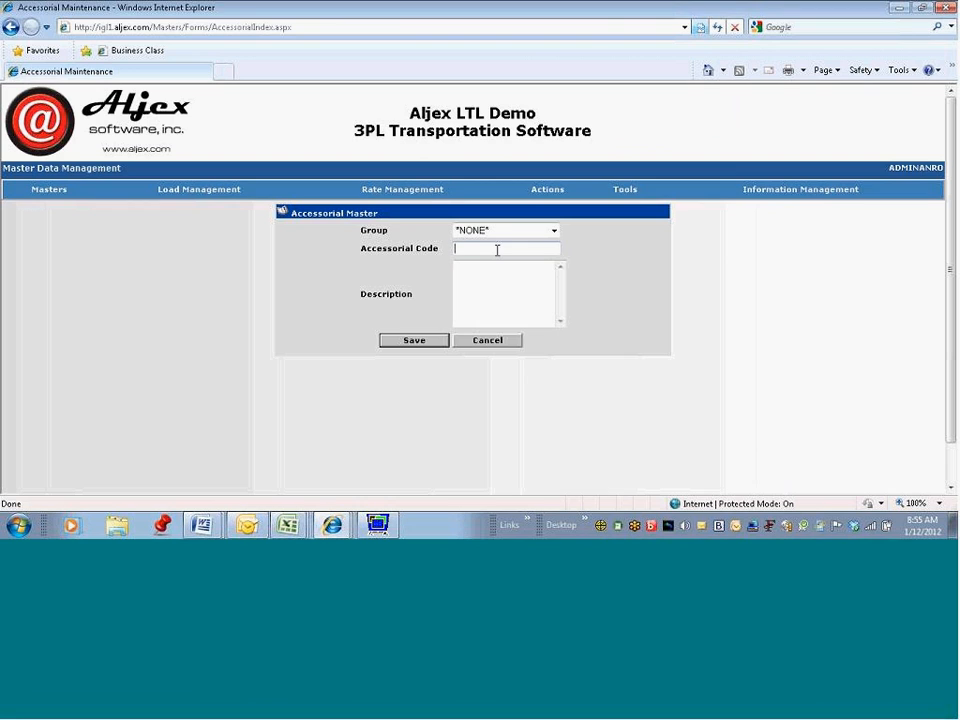
type("LGD")
left_click(501, 269)
type("Liftgat")
type("e Tha")
key("BackSpace")
key("BackSpace")
type("e delivery charge")
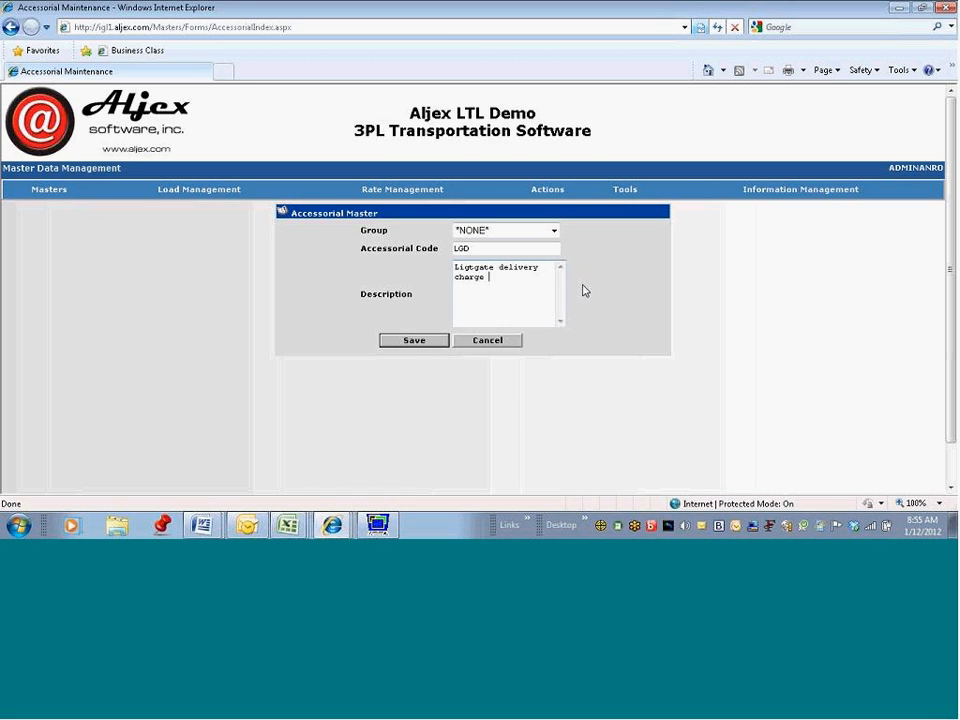
left_click(411, 341)
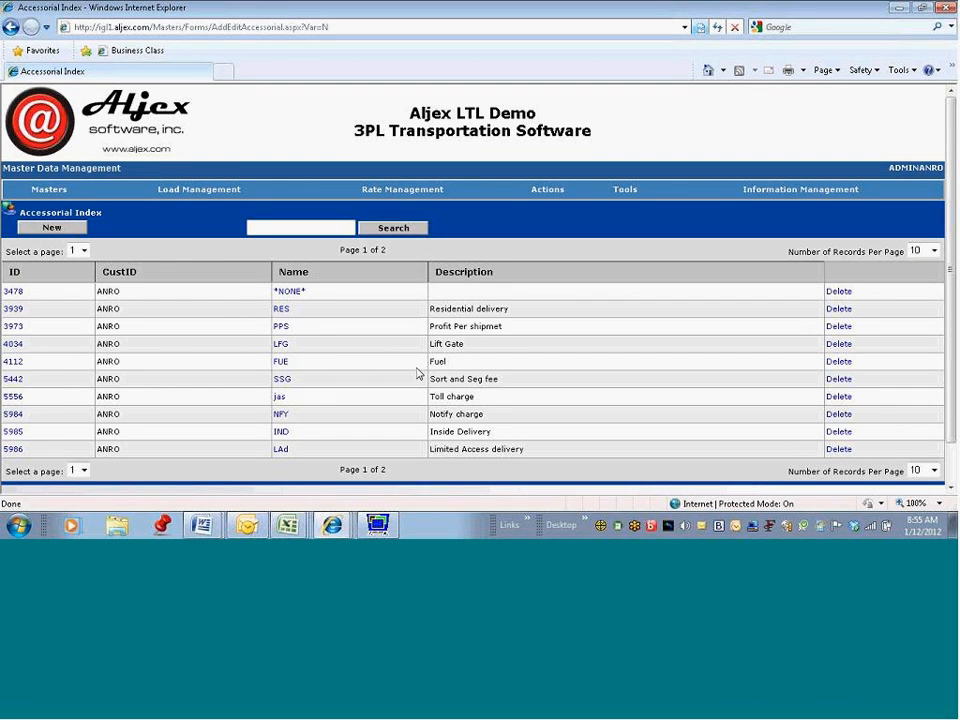
Step: Open Accessorial Charges V2 in rate management and display the LTL Demo profile's charges for customer Aljex LTL Demo
mouse_move(345, 527)
left_click(418, 191)
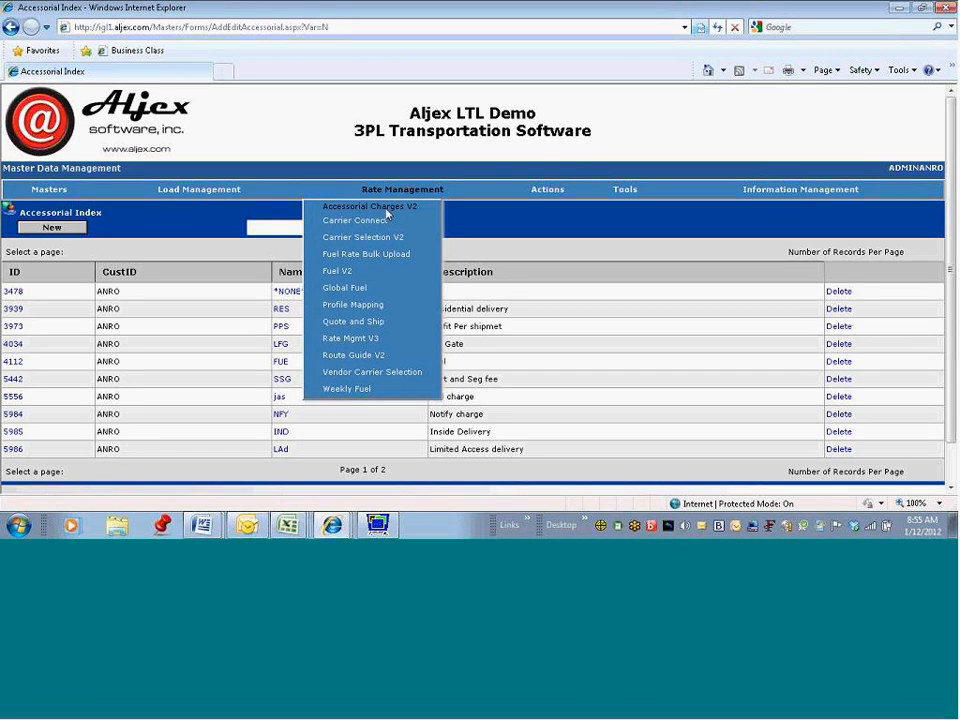
left_click(387, 208)
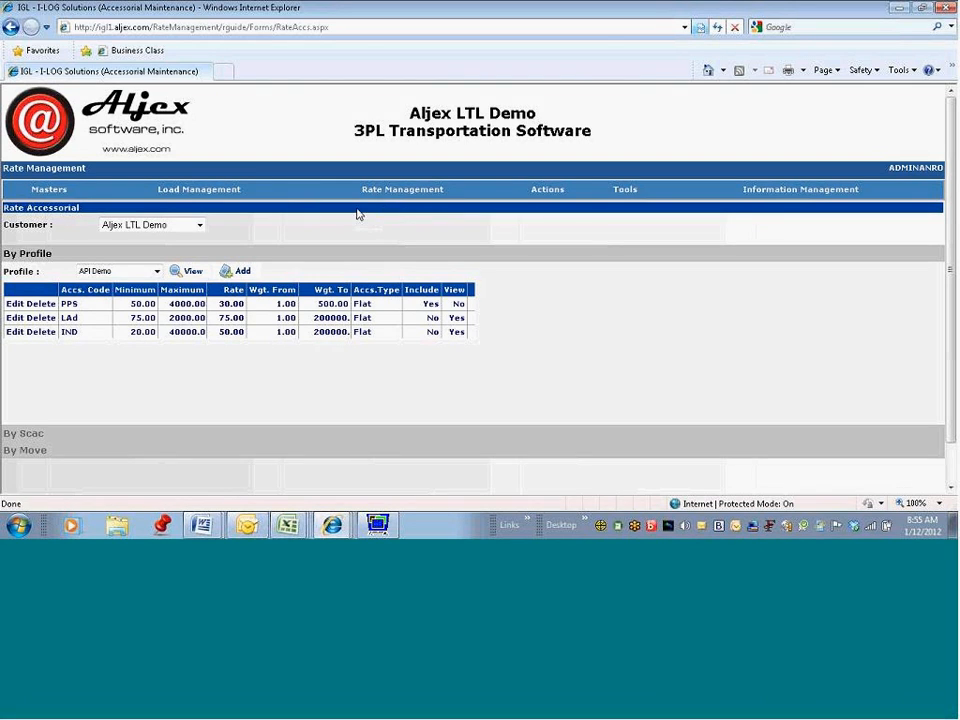
left_click(200, 226)
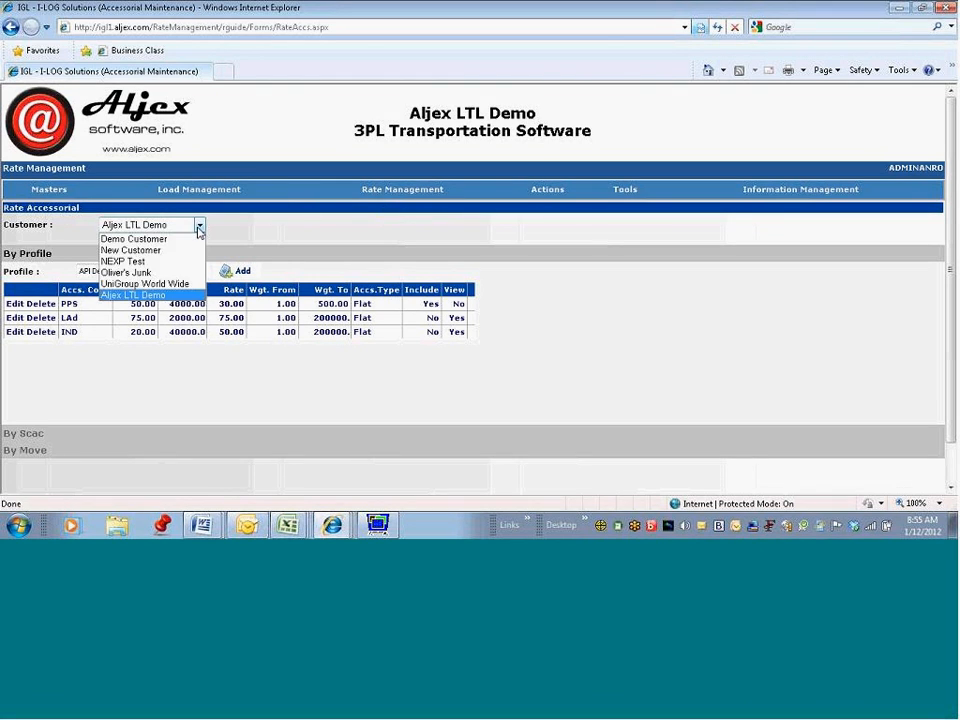
left_click(200, 231)
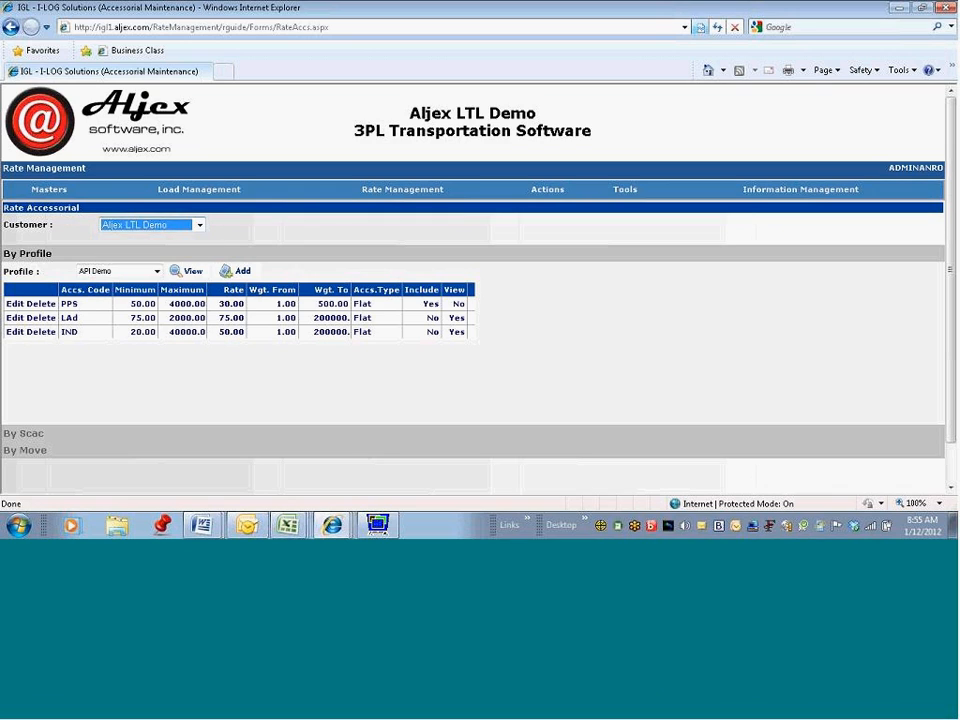
left_click(158, 274)
left_click(115, 324)
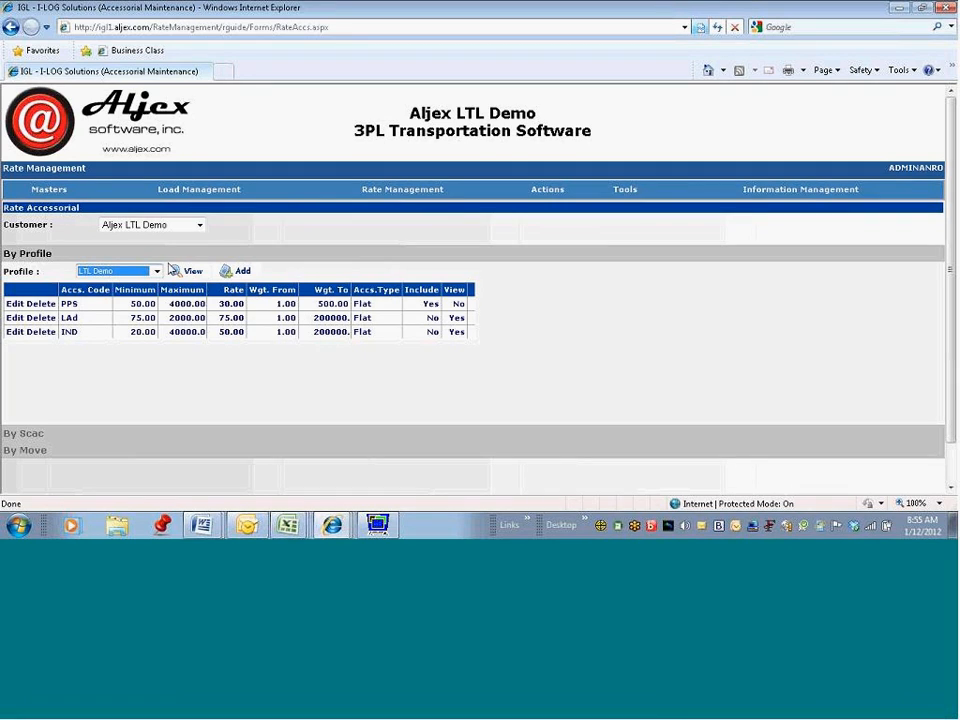
left_click(188, 273)
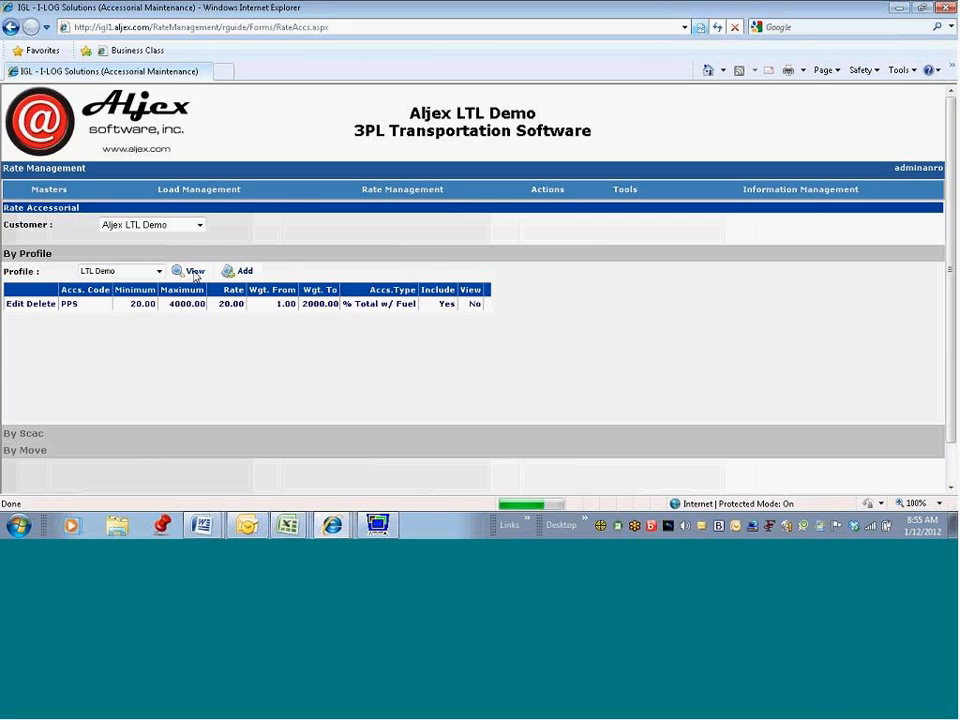
Step: Examine the By Scac and By Move ways of assigning accessorial charges, including the list of moves, and return to By Profile
left_click(135, 434)
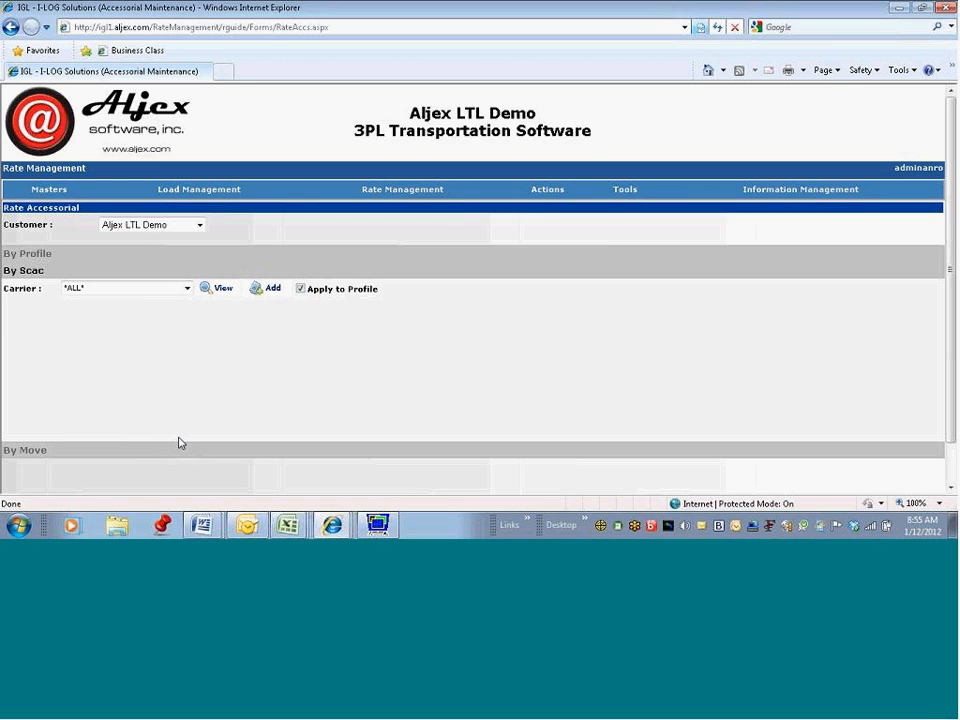
left_click(146, 449)
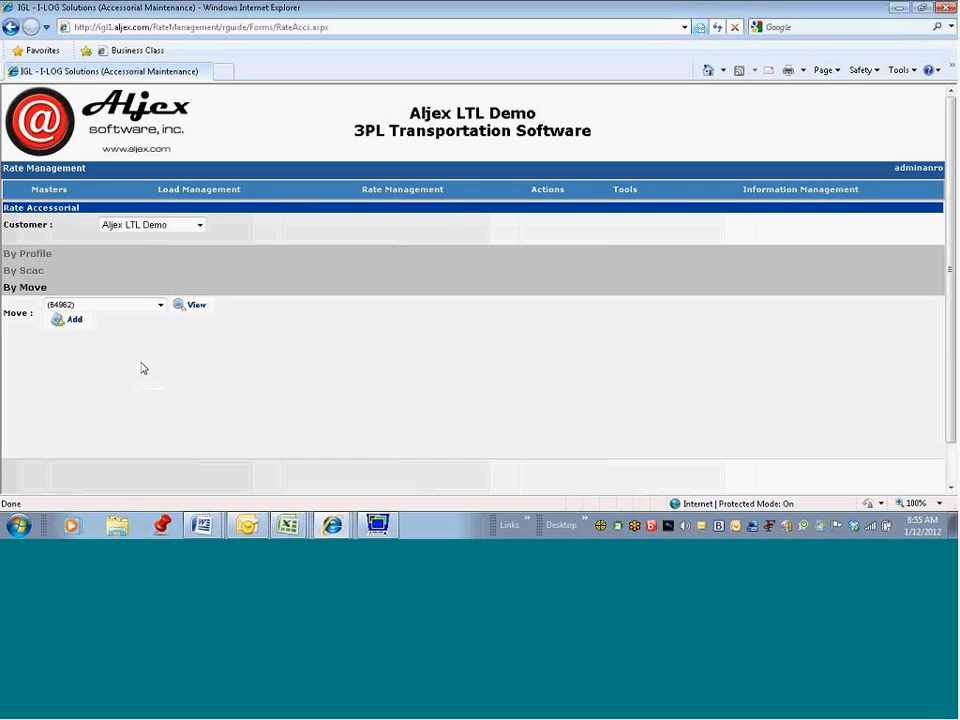
left_click(161, 305)
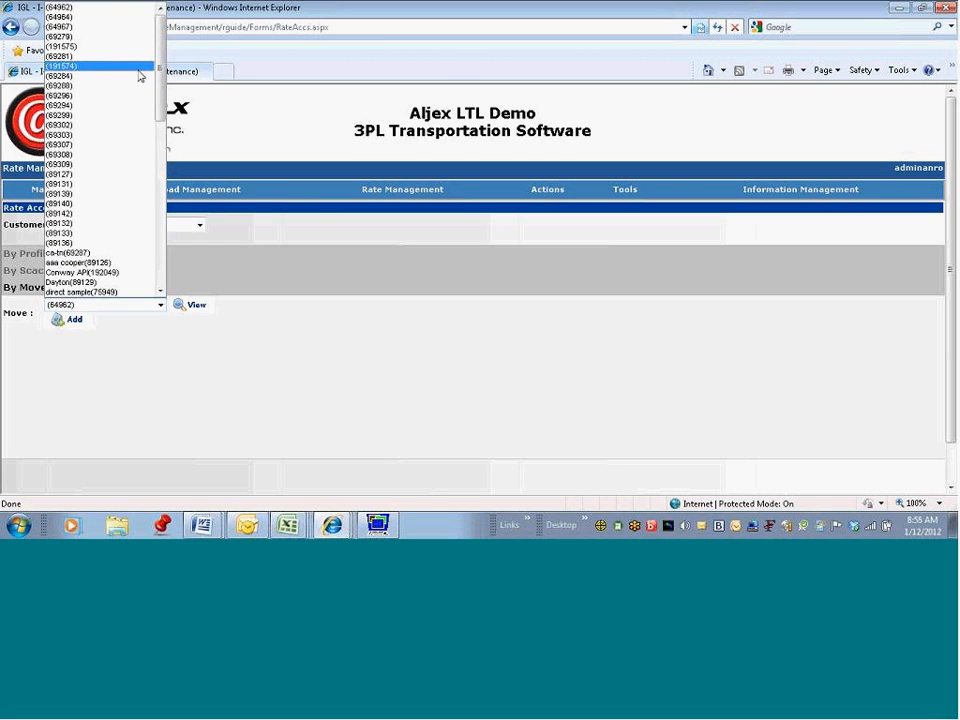
left_click_drag(160, 94, 163, 268)
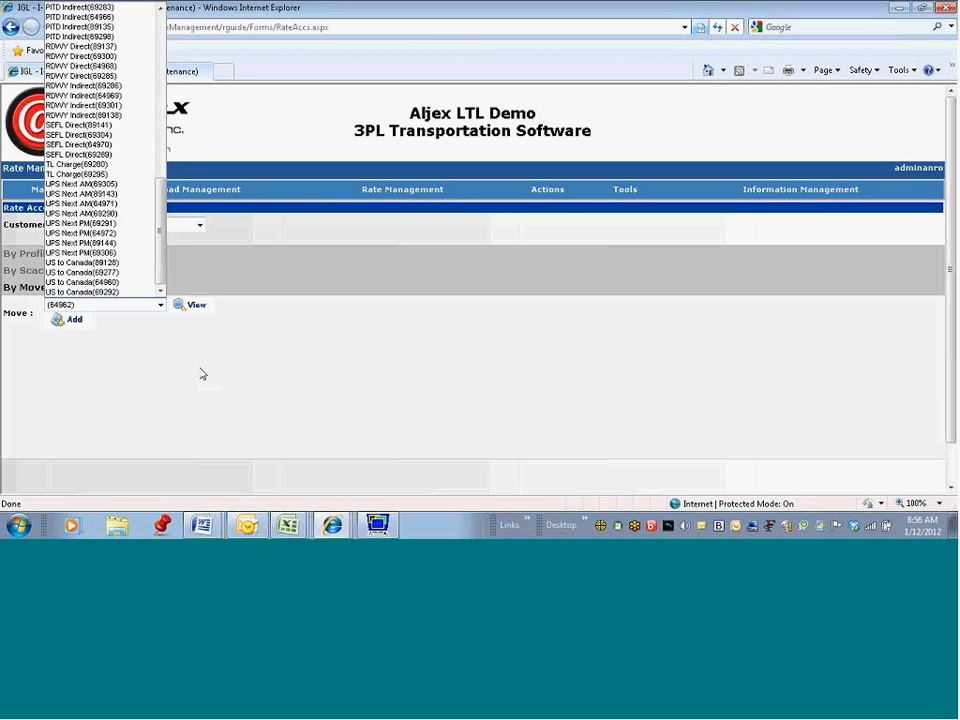
left_click(405, 397)
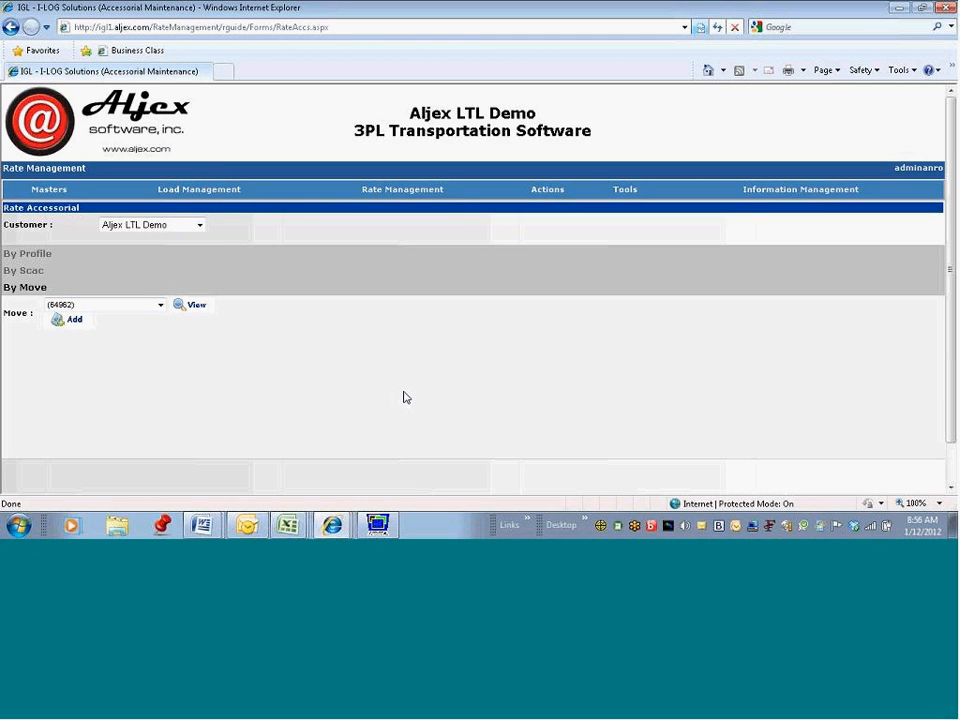
left_click(66, 272)
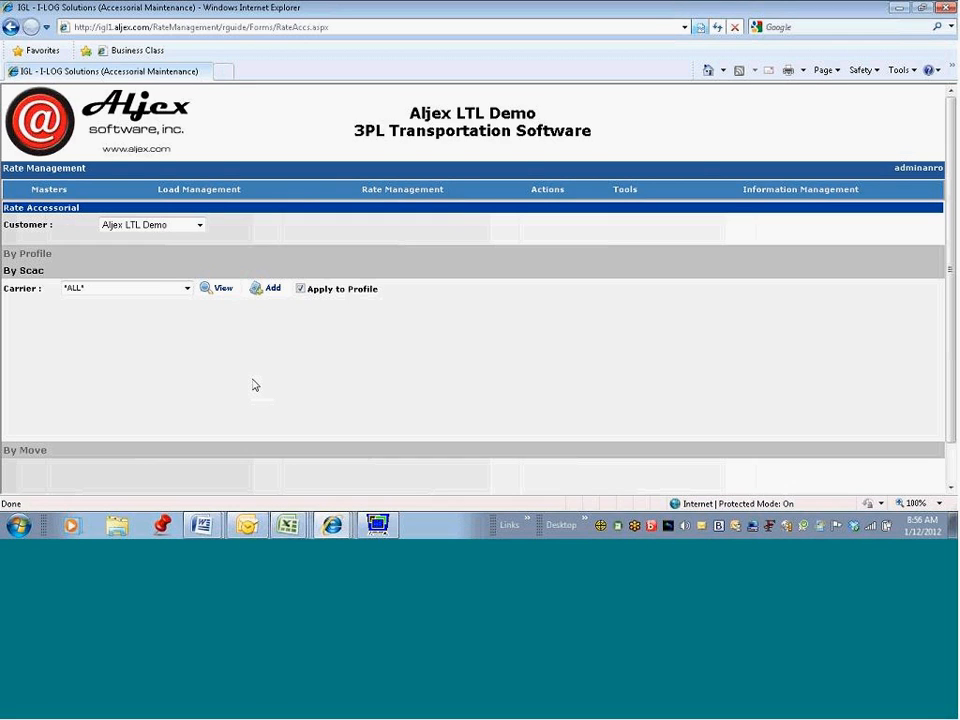
left_click(176, 257)
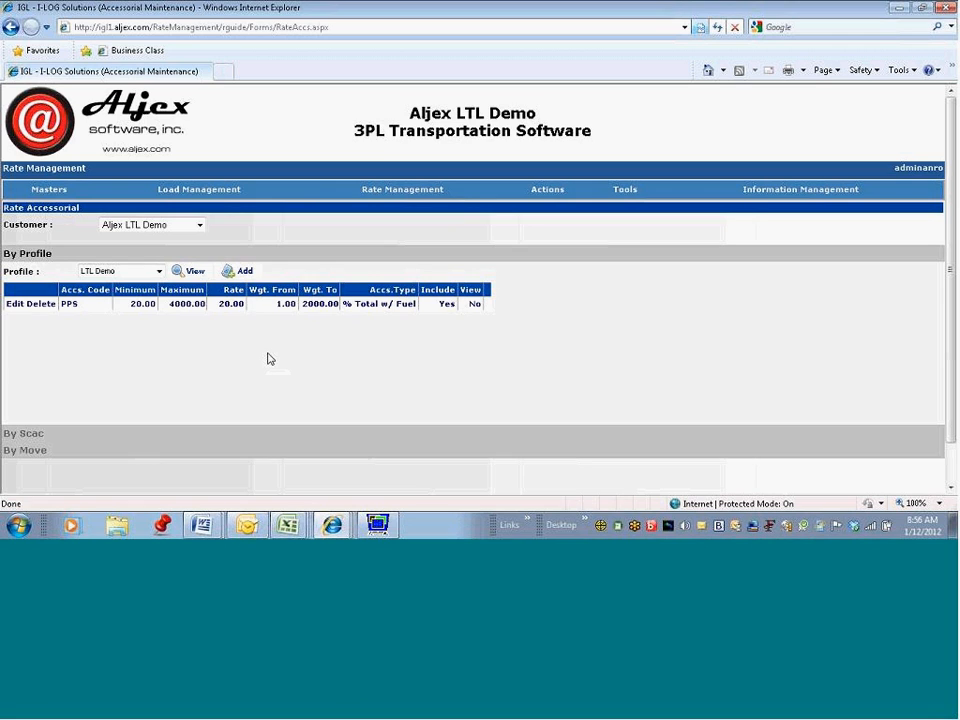
Step: Add a new accessorial charge line by SCAC for the carrier FedEx Freight, with Apply to Profile enabled
left_click(45, 437)
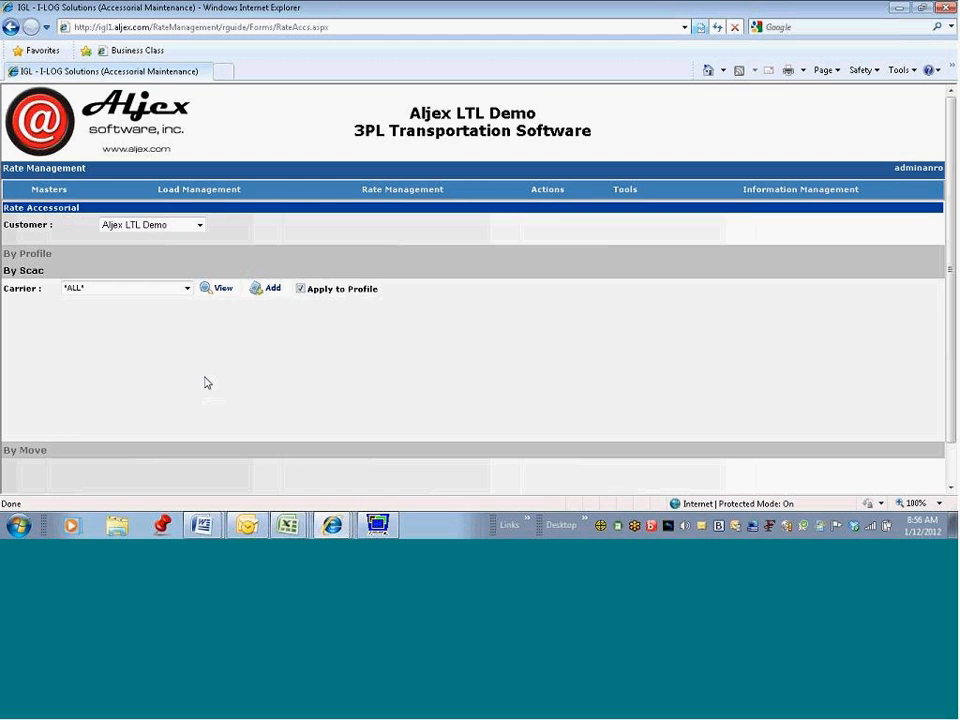
left_click(187, 288)
left_click_drag(187, 43, 200, 135)
left_click(118, 64)
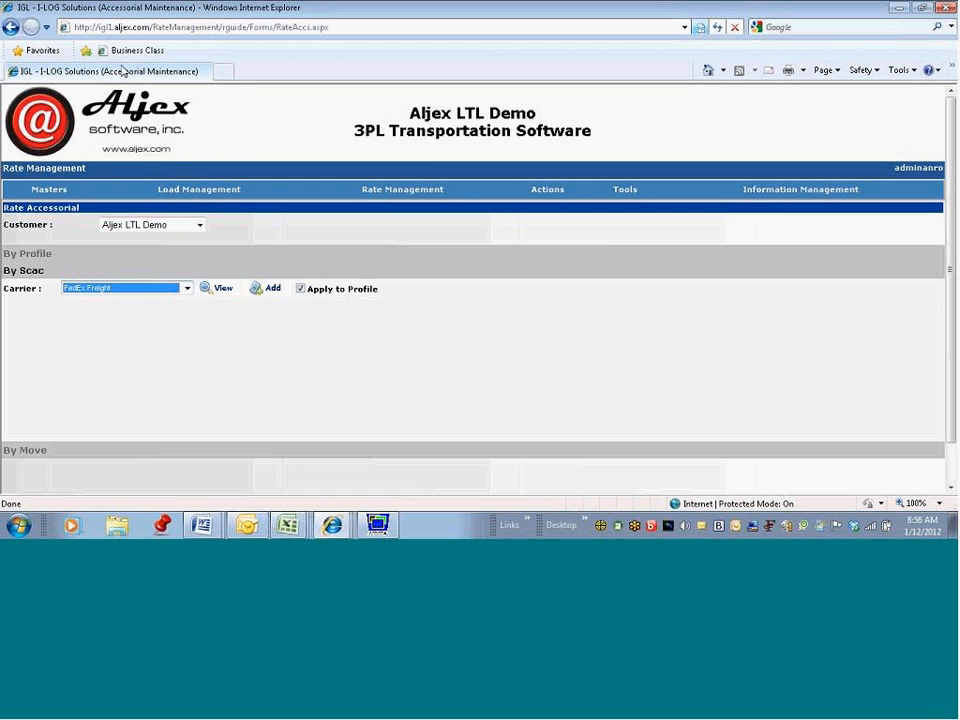
left_click(268, 294)
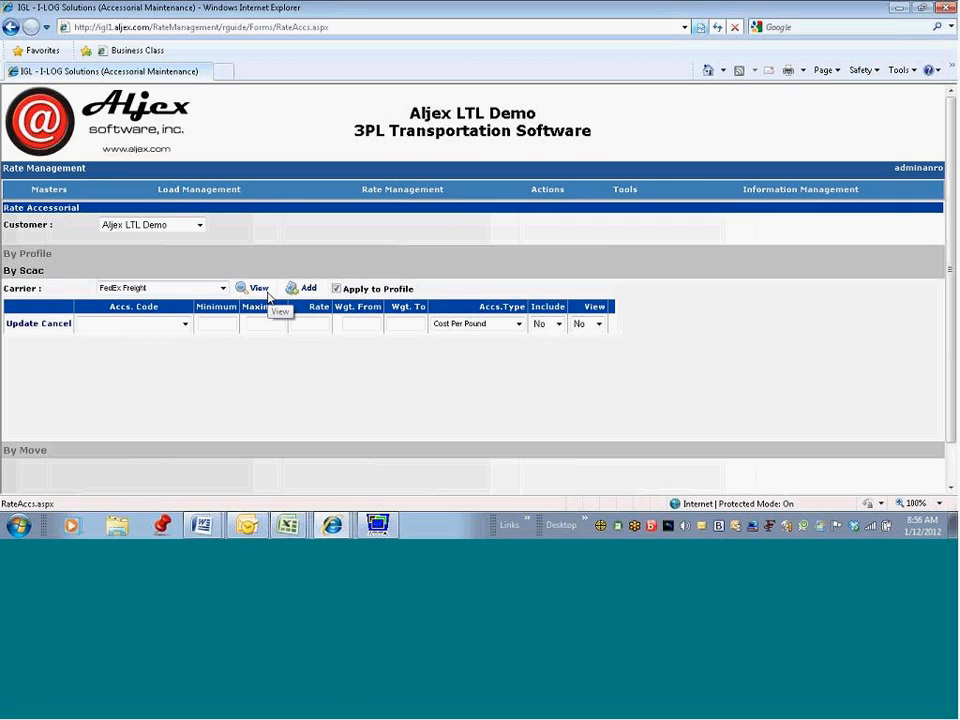
Step: Check that customer Aljex LTL Demo and profile LTL Demo are the ones selected for the charge
left_click(198, 225)
left_click(140, 293)
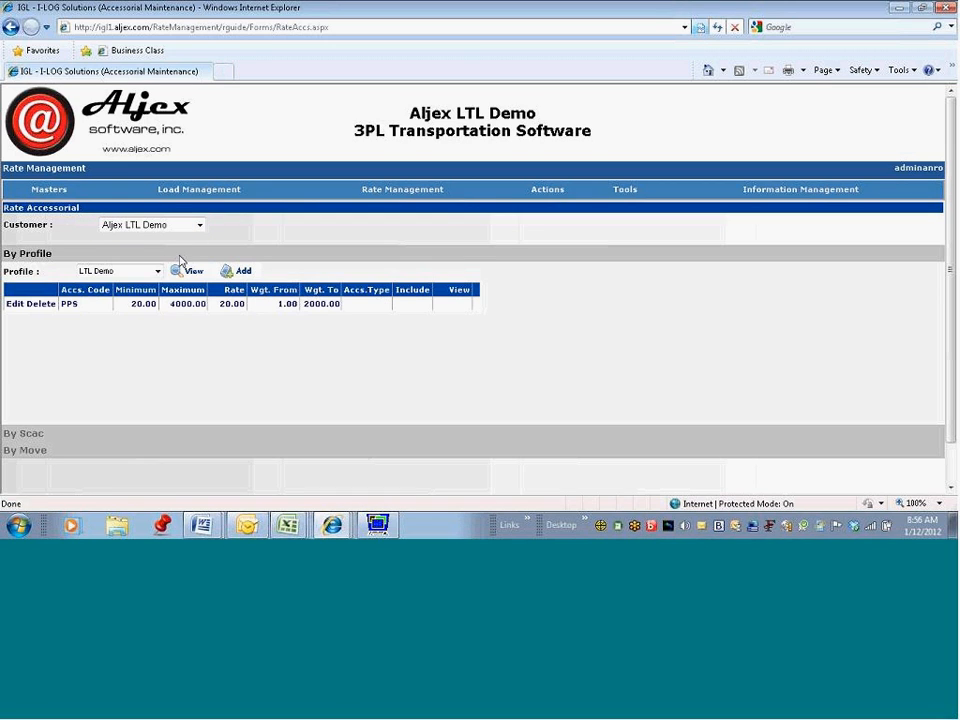
left_click(157, 271)
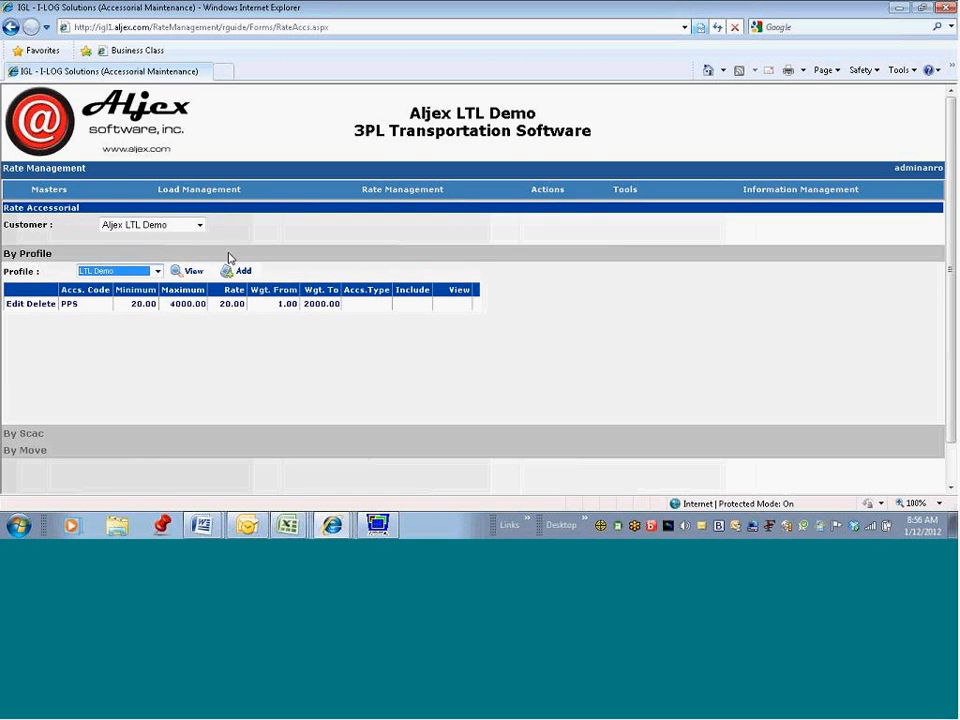
Step: Assign the Ligtgate delivery charge code to FedEx Freight's new line, with minimum, maximum and rate 50 and type Flat
left_click(47, 436)
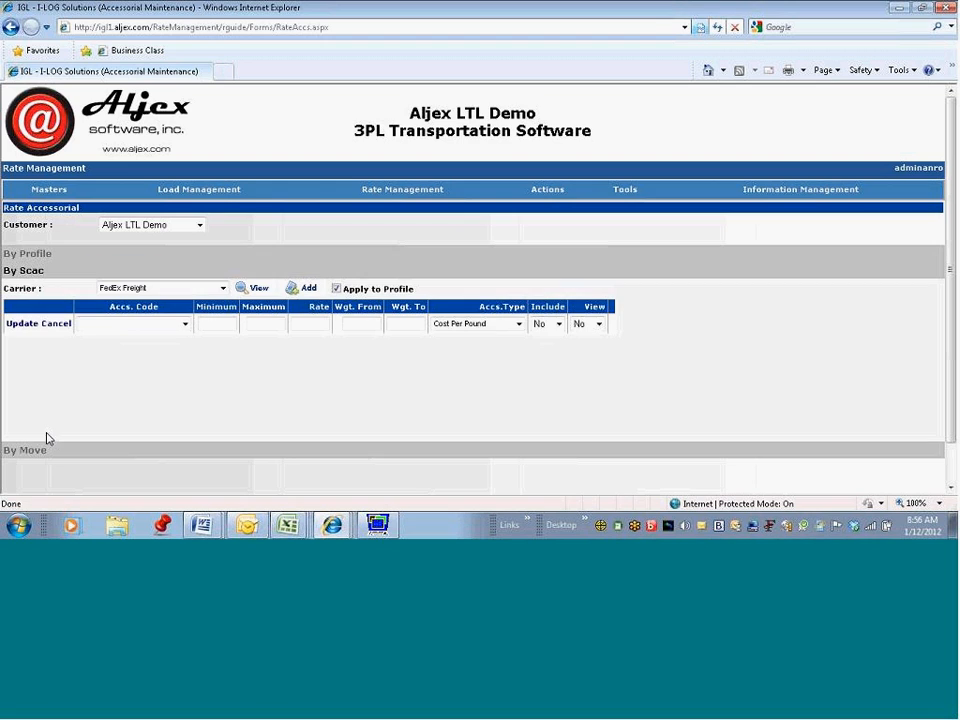
left_click(184, 324)
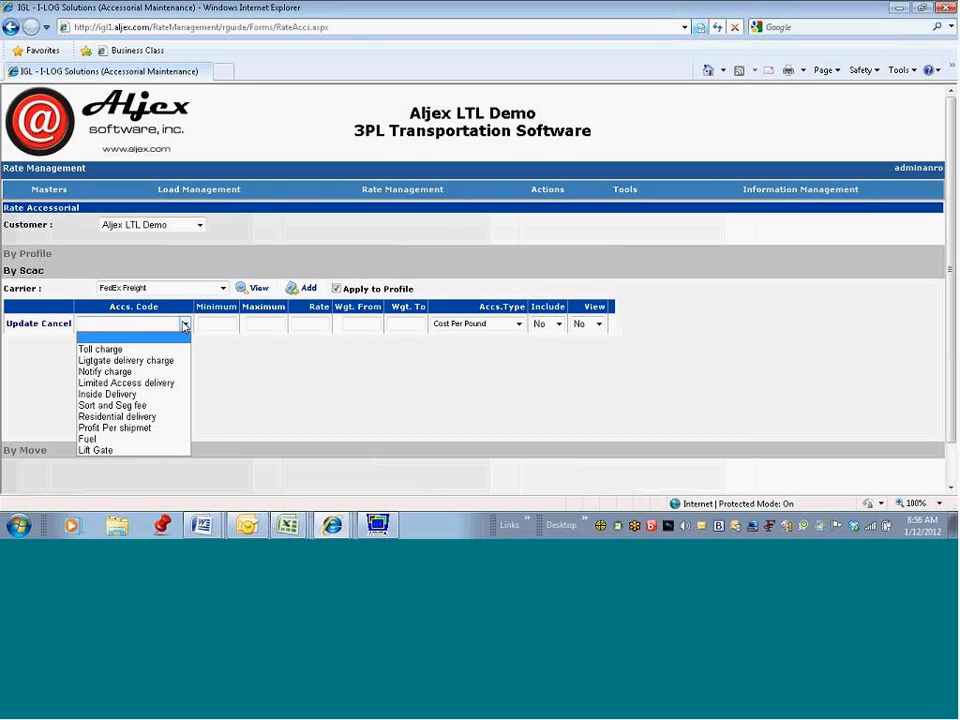
left_click(140, 360)
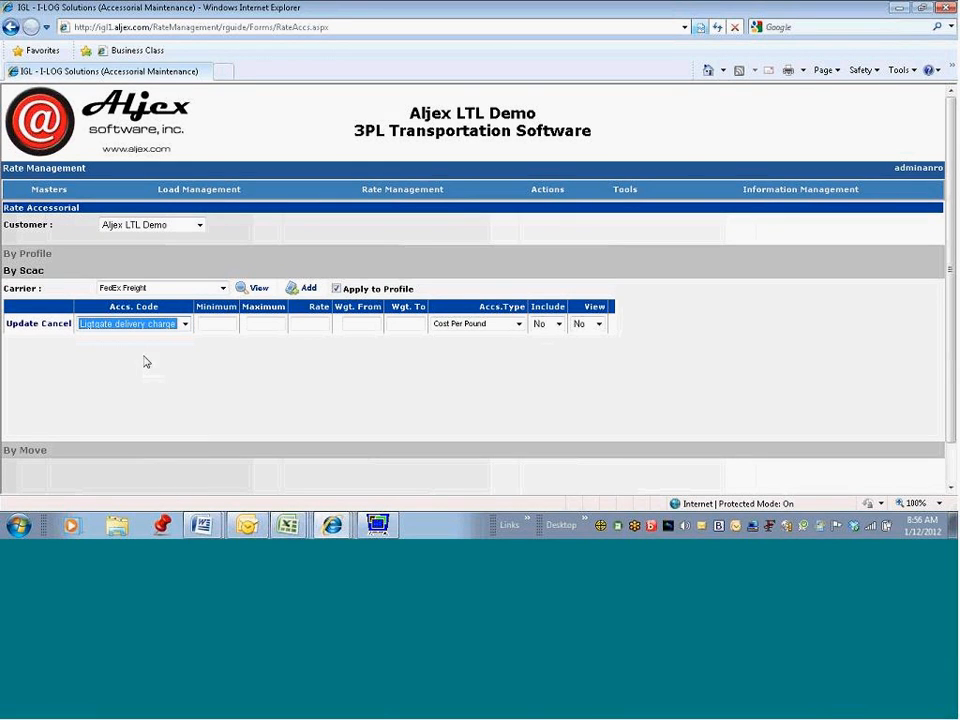
left_click(224, 325)
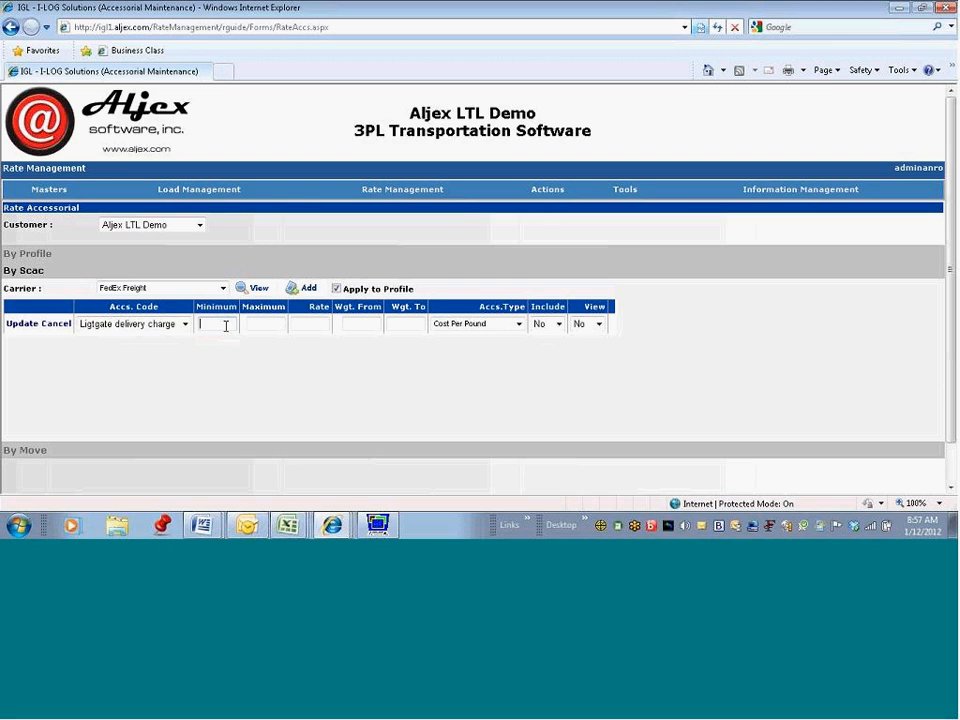
type("50")
key("Tab")
type("50")
key("Tab")
type("50")
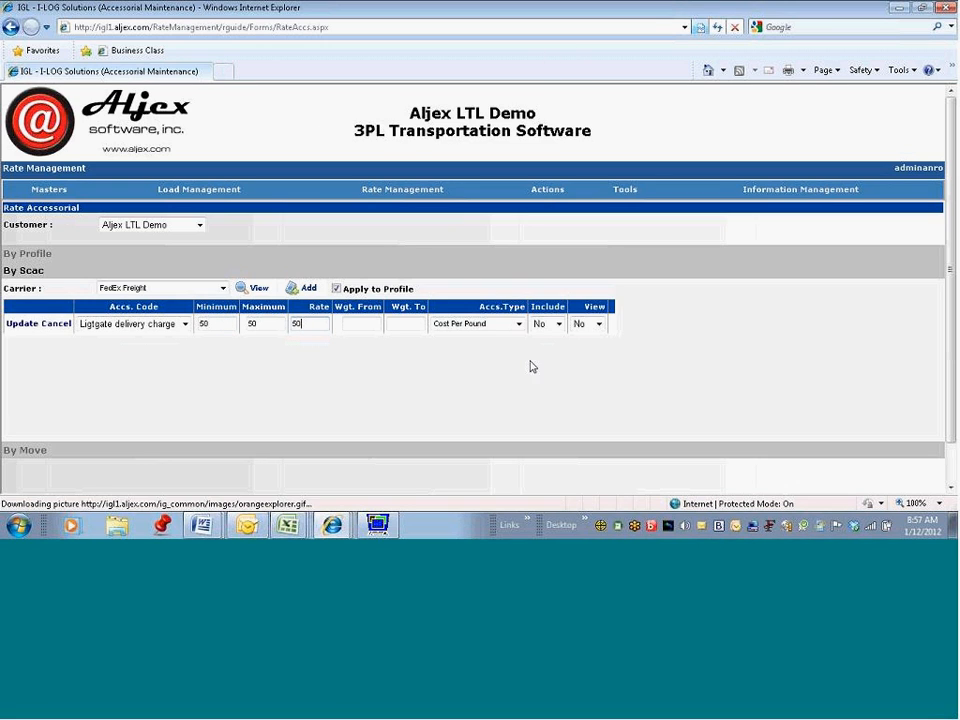
left_click(517, 324)
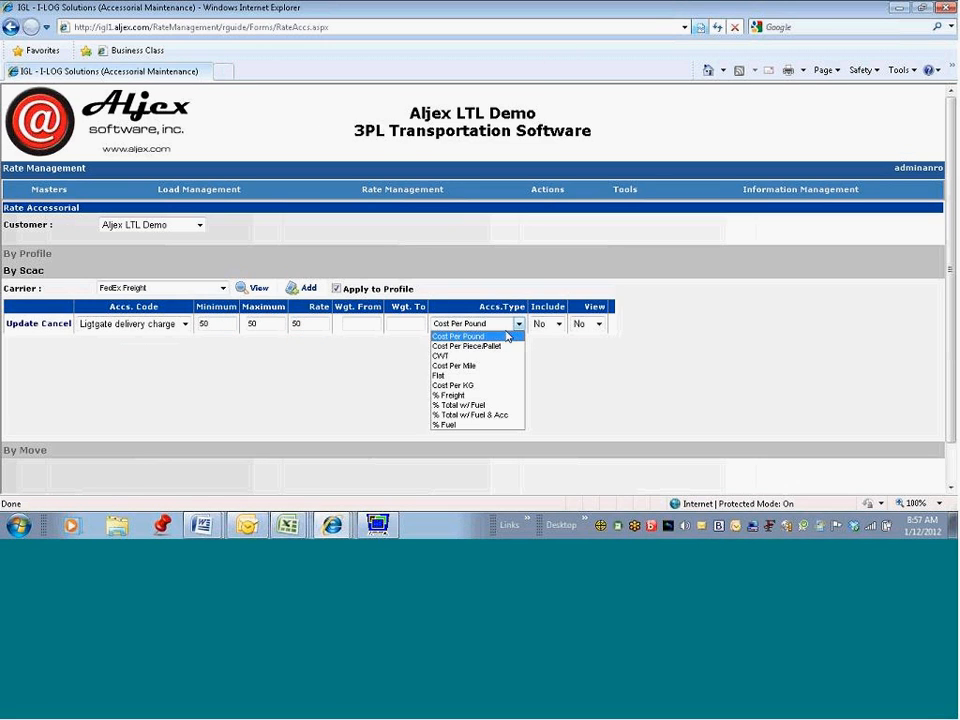
left_click(455, 375)
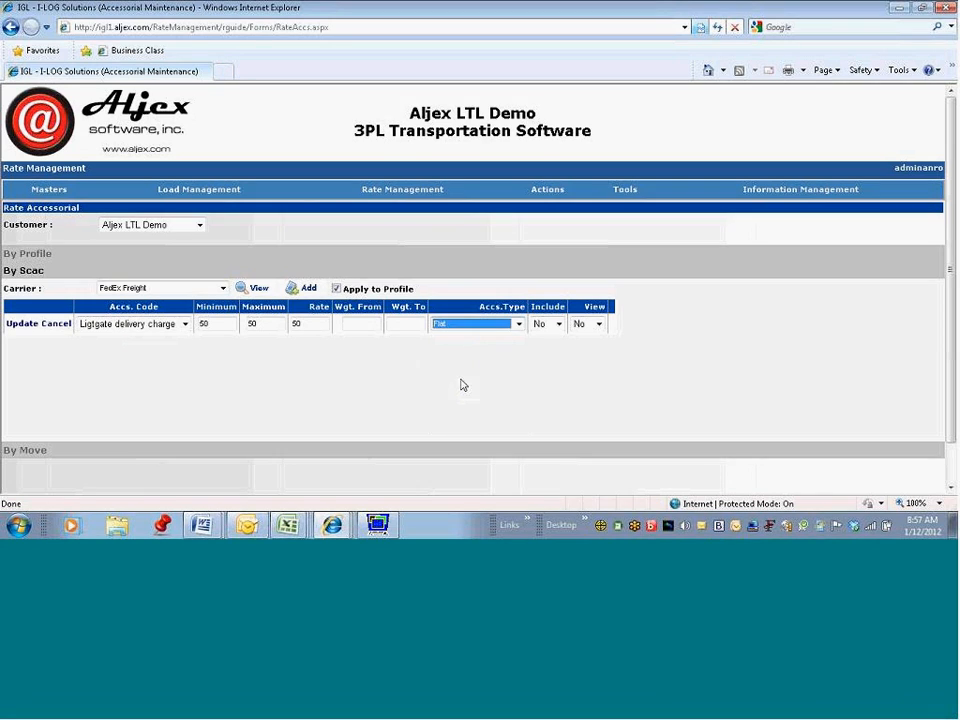
Step: Try a Cost Per Pound setup for the FedEx Freight liftgate charge, with maximum 1000 and rate 1
left_click(517, 324)
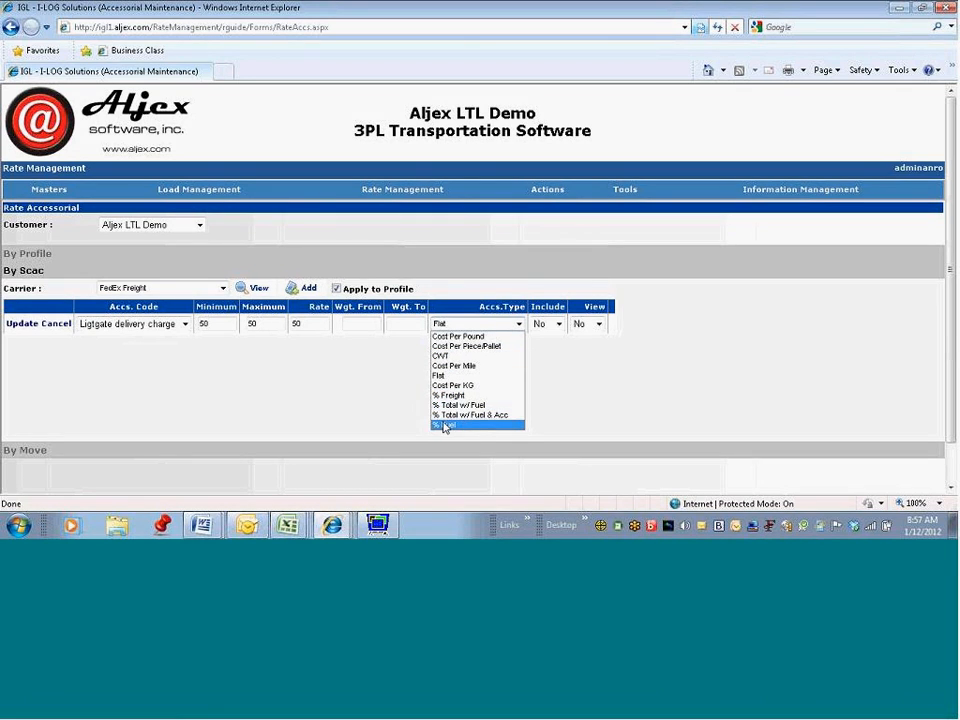
double_click(240, 323)
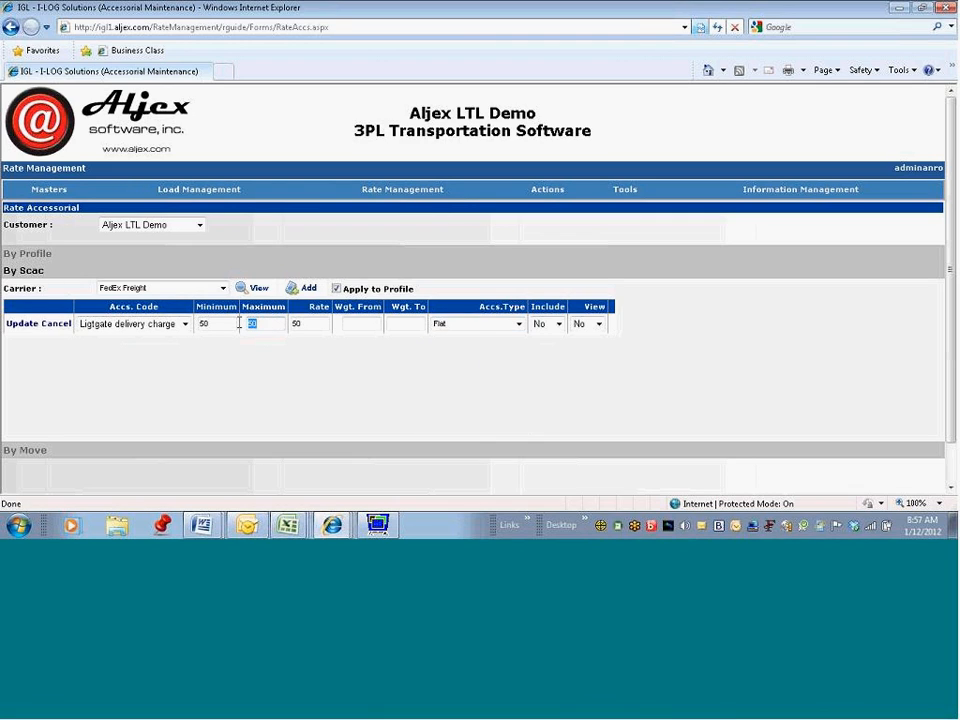
double_click(285, 323)
left_click(465, 381)
left_click(518, 323)
left_click(492, 336)
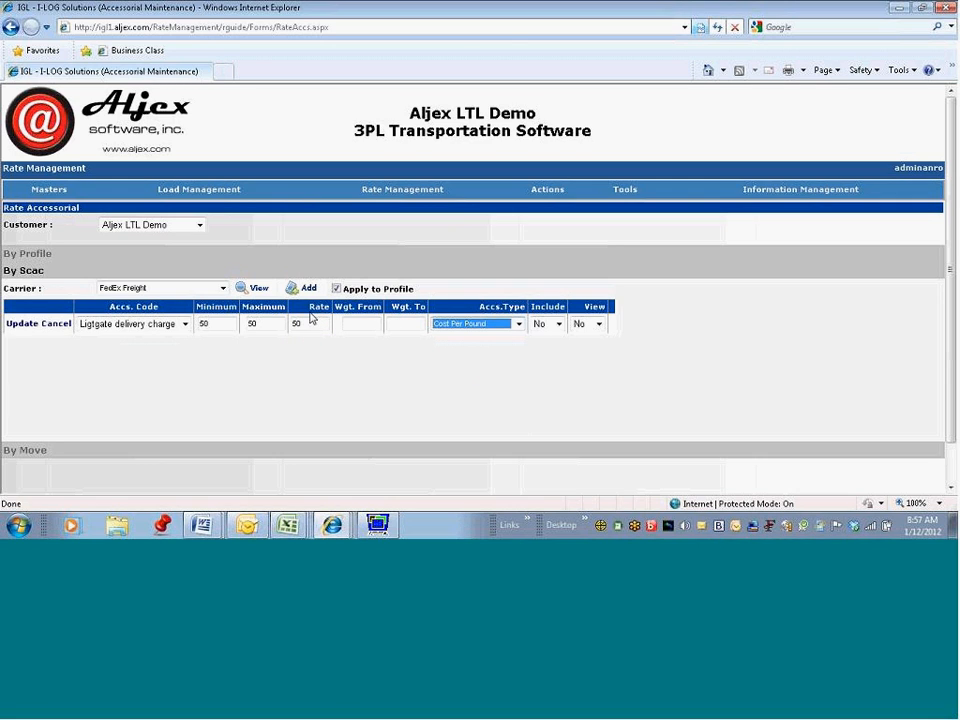
double_click(259, 323)
type("1000")
key("Tab")
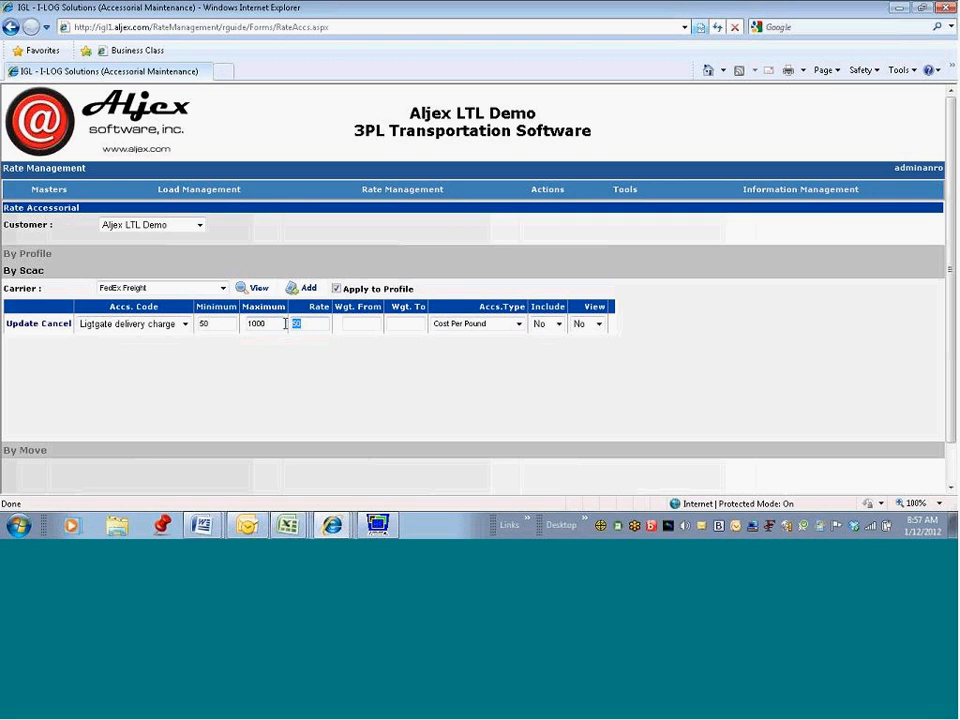
type("1")
Step: Set the FedEx Freight liftgate charge's weight range from 1 to 2000
left_click(359, 322)
type("1")
key("Tab")
type("2000")
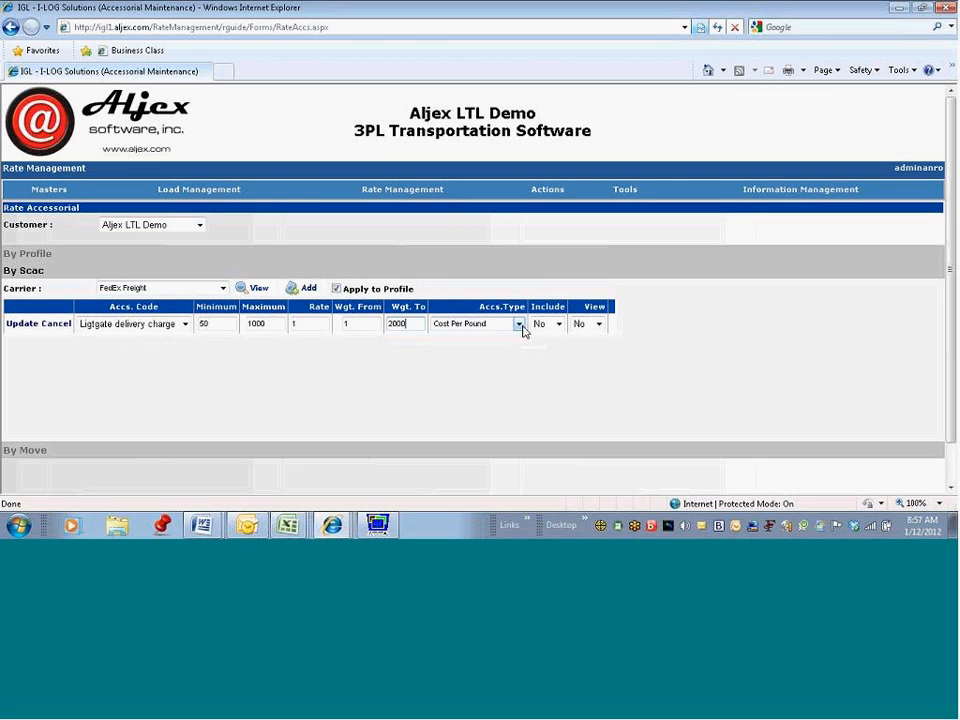
Step: Switch the FedEx Freight liftgate charge to type Flat, with maximum and rate 50 and an upper weight limit of 20000
left_click(522, 324)
left_click(470, 378)
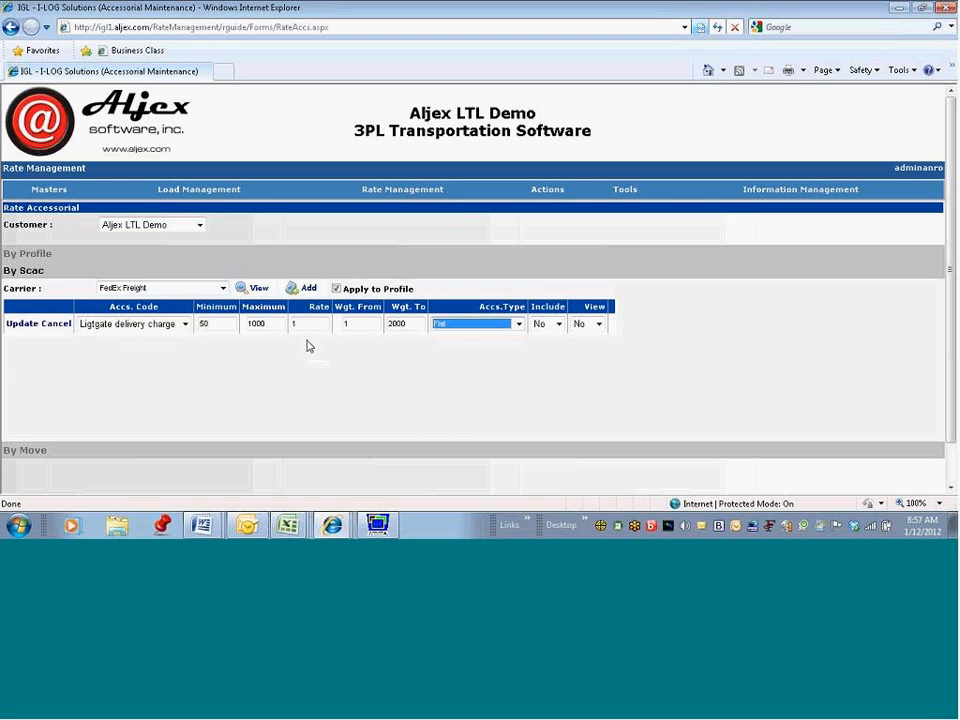
left_click_drag(272, 323, 243, 323)
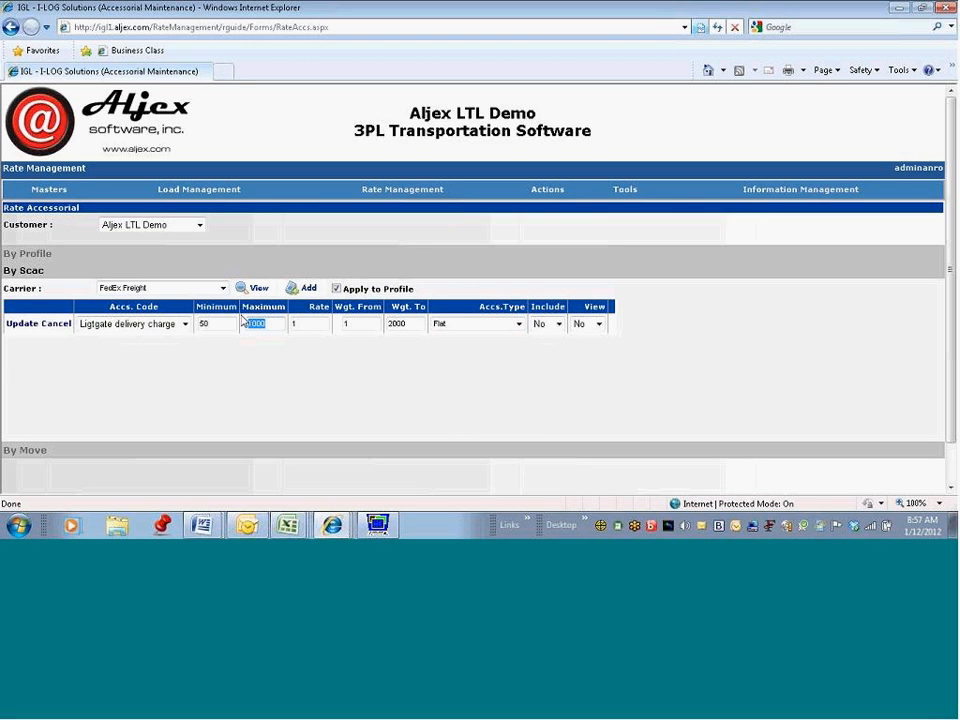
type("250")
key("Tab")
type("50")
key("Tab")
left_click(409, 322)
type("0")
Step: Set Include to No and View to Yes for the FedEx Freight liftgate charge and save the line
left_click(559, 326)
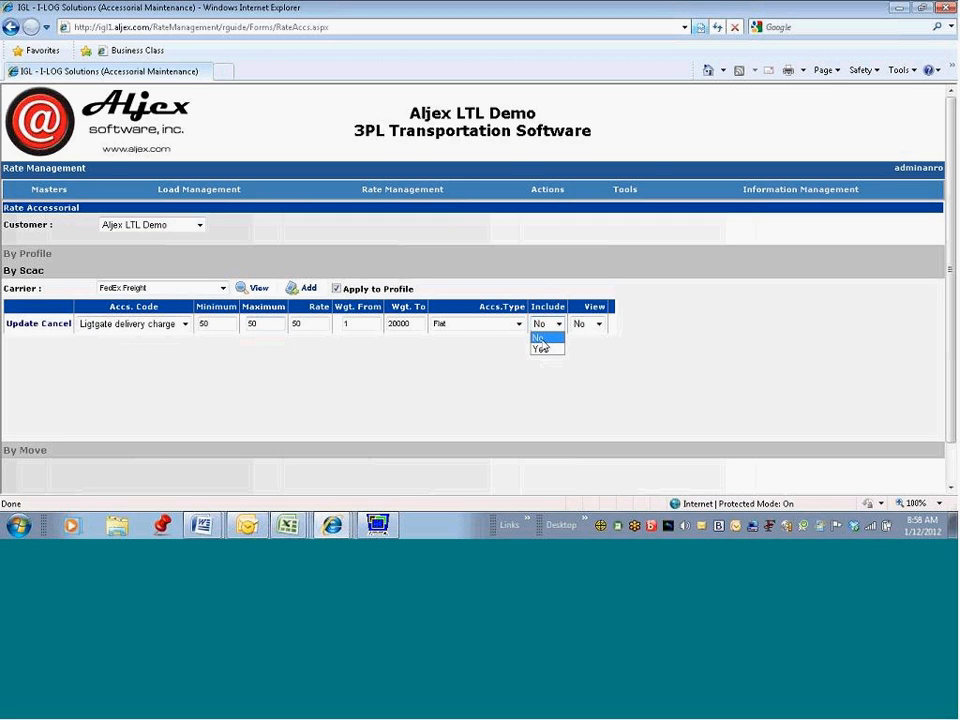
left_click(541, 345)
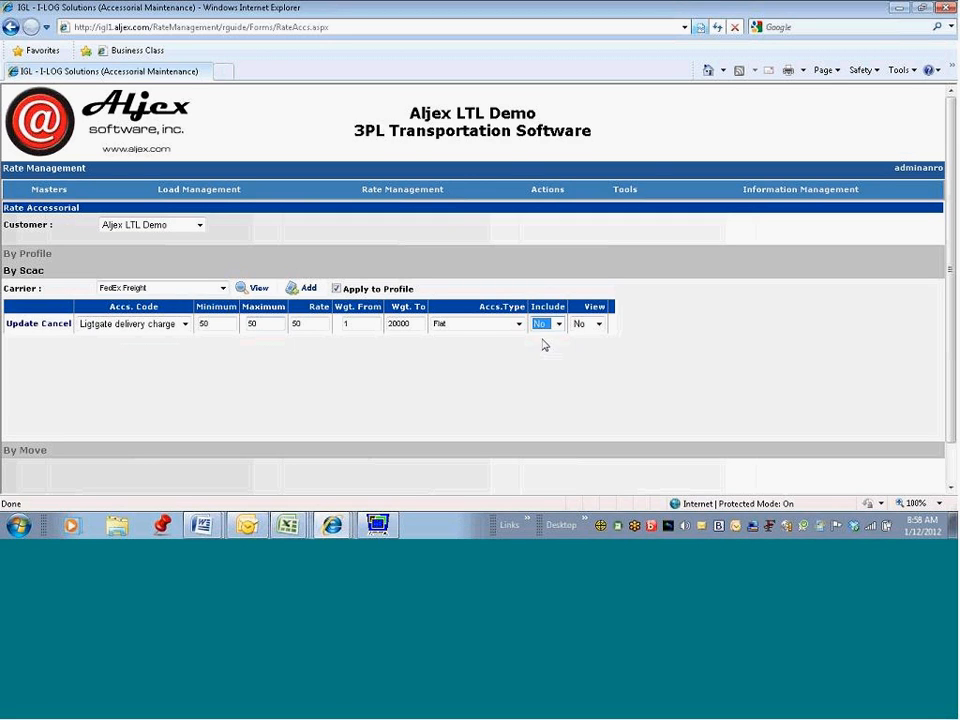
left_click(600, 325)
left_click(593, 349)
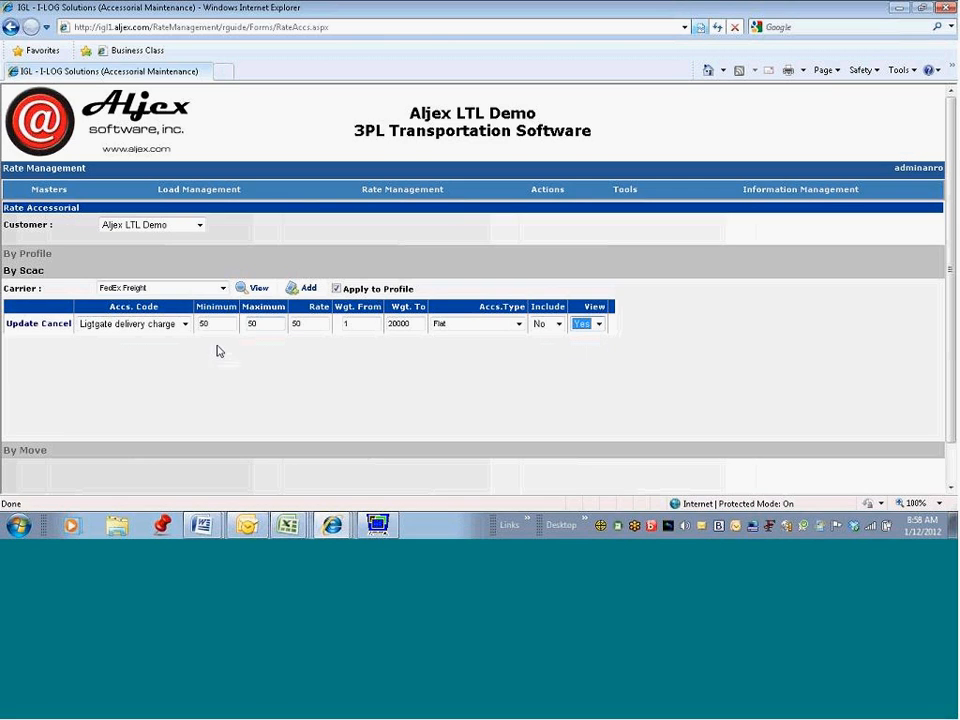
left_click(20, 324)
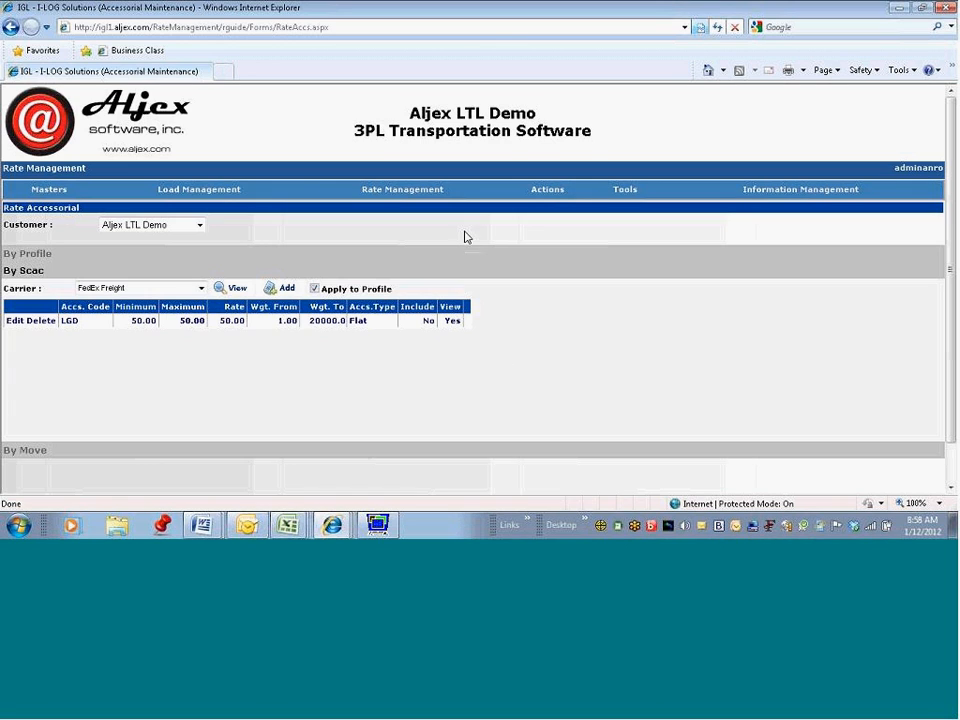
Step: Open Carrier Selection V2 and check the optional Ligtgate delivery charge by enabling it and disabling it again
mouse_move(423, 192)
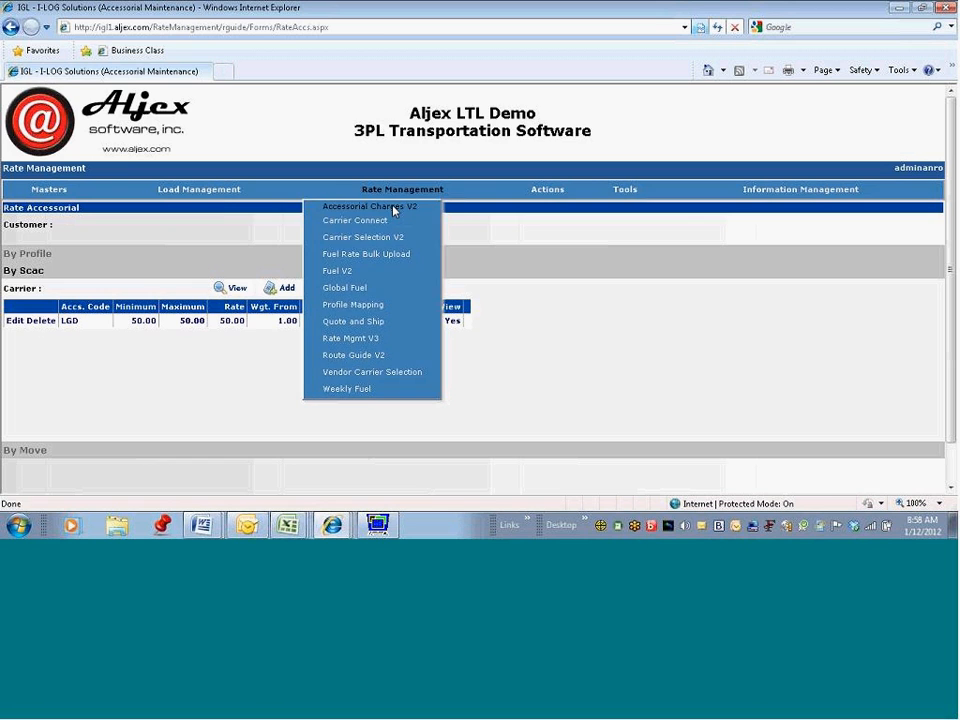
left_click(394, 208)
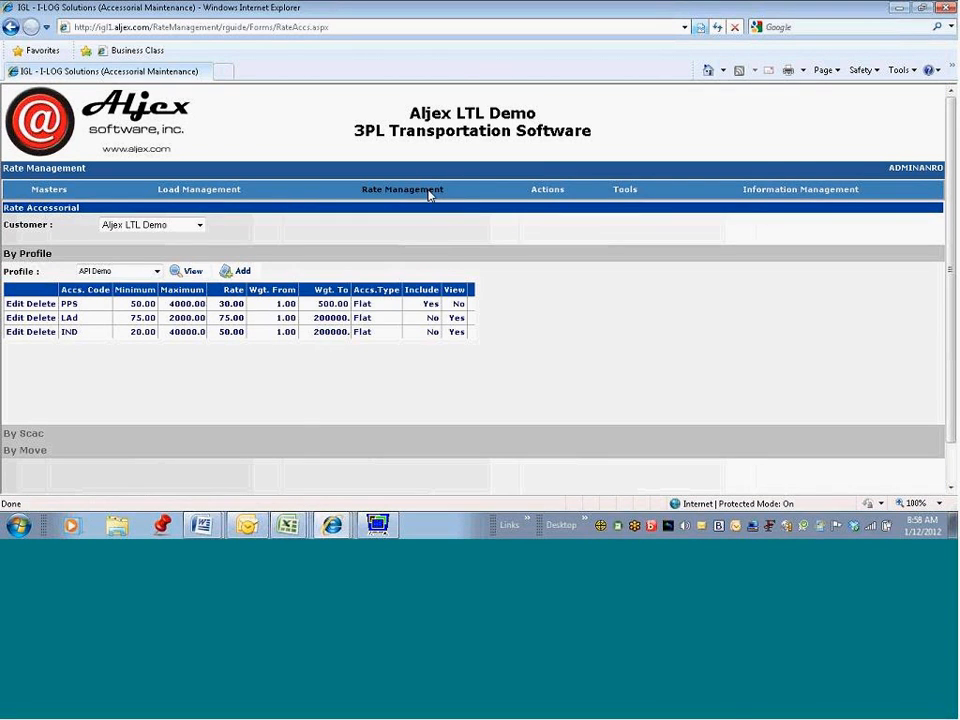
mouse_move(426, 192)
left_click(369, 240)
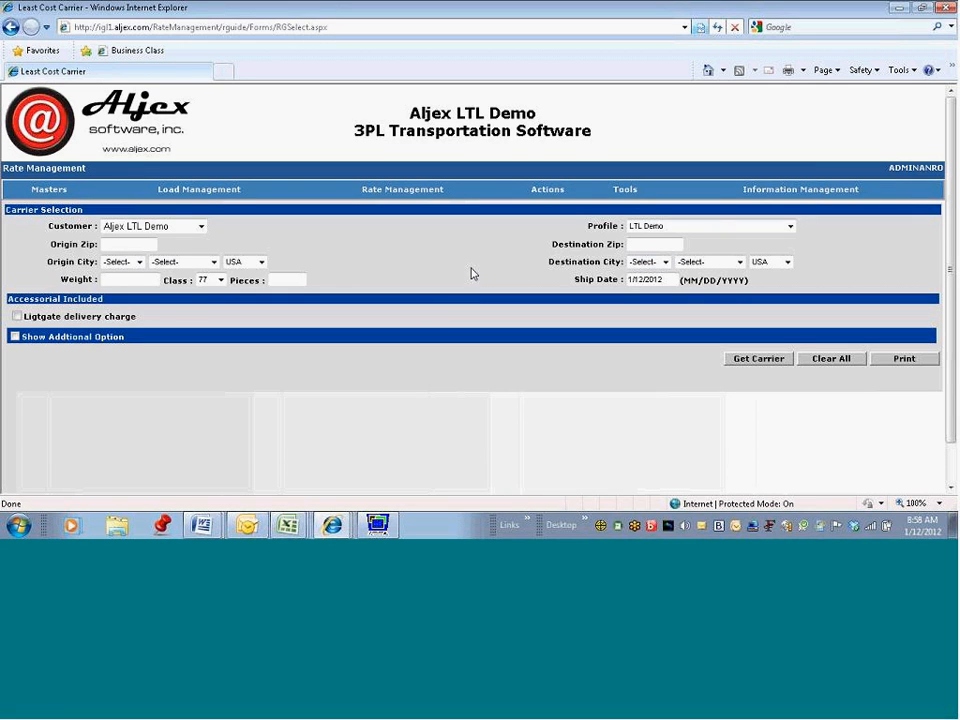
left_click(16, 316)
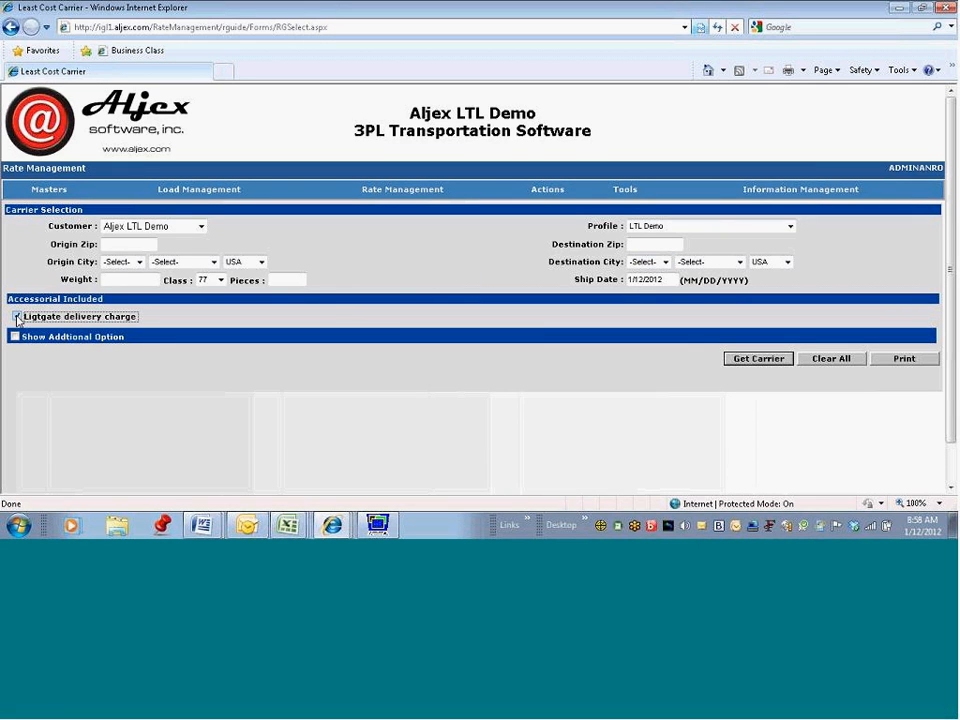
left_click(16, 317)
Step: Return to Accessorial Charges V2 and display the charges of the LTL Demo profile
left_click(393, 194)
left_click(368, 208)
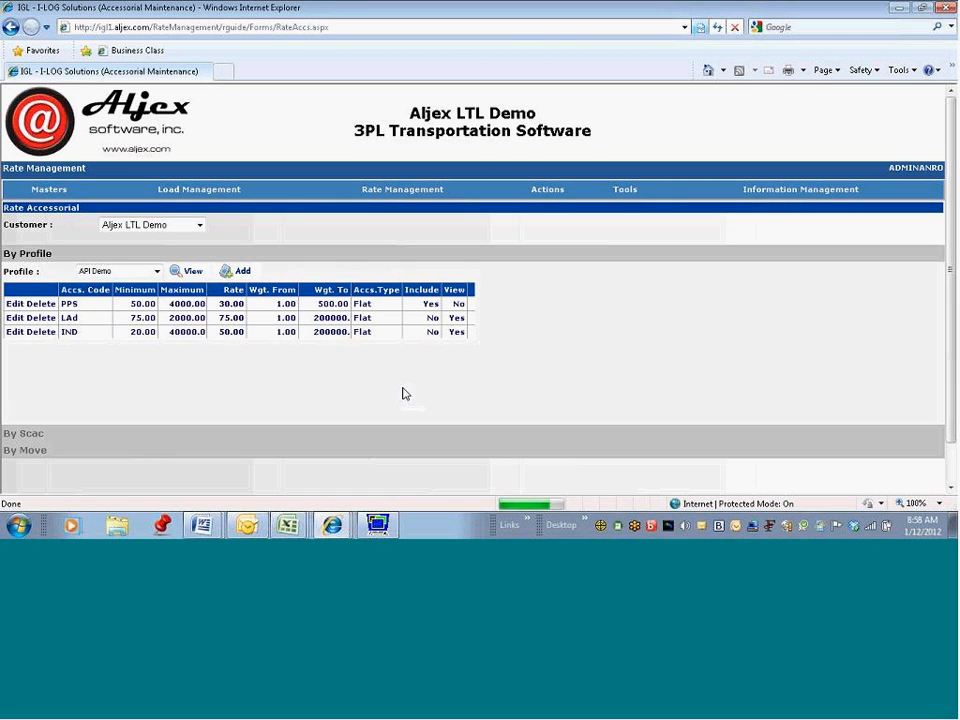
left_click(150, 271)
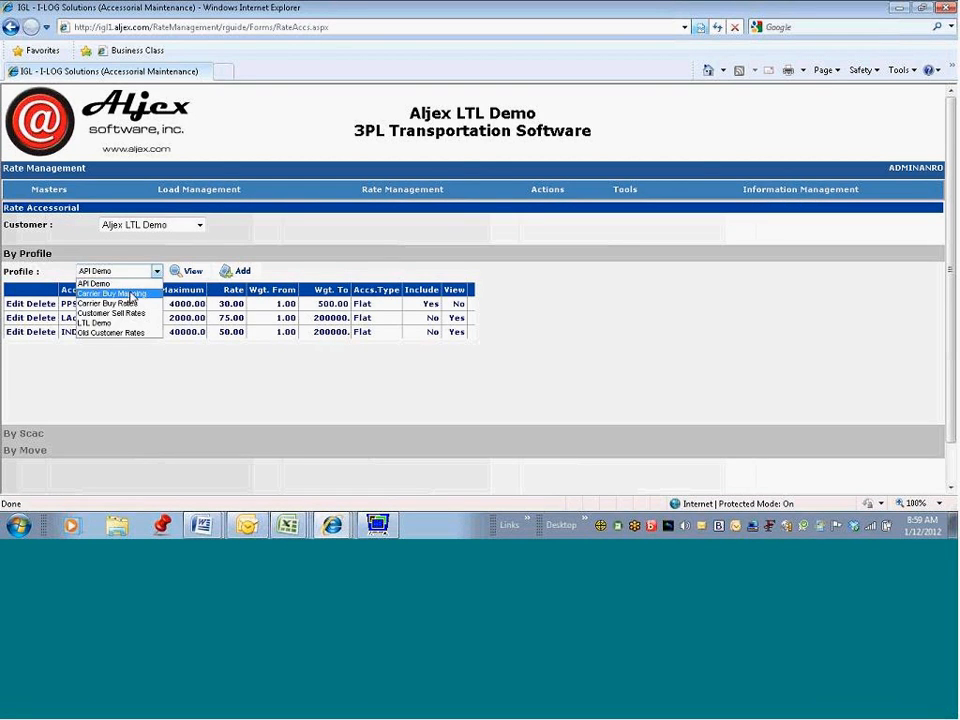
left_click(120, 325)
left_click(190, 271)
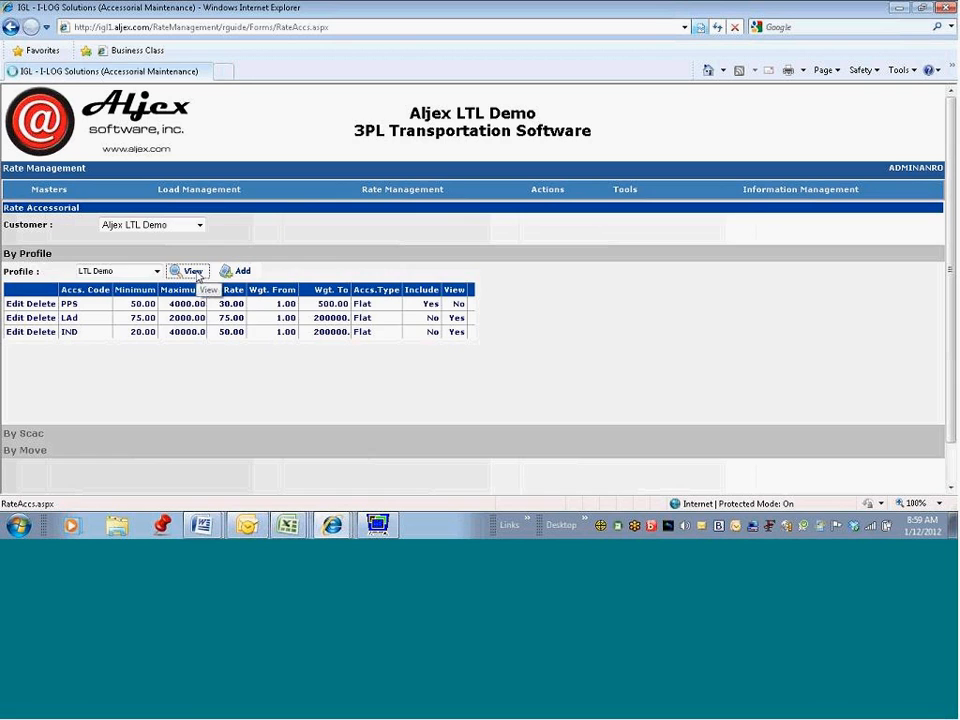
Step: Display the accessorial charges assigned by SCAC to the carrier FedEx Freight
left_click(62, 433)
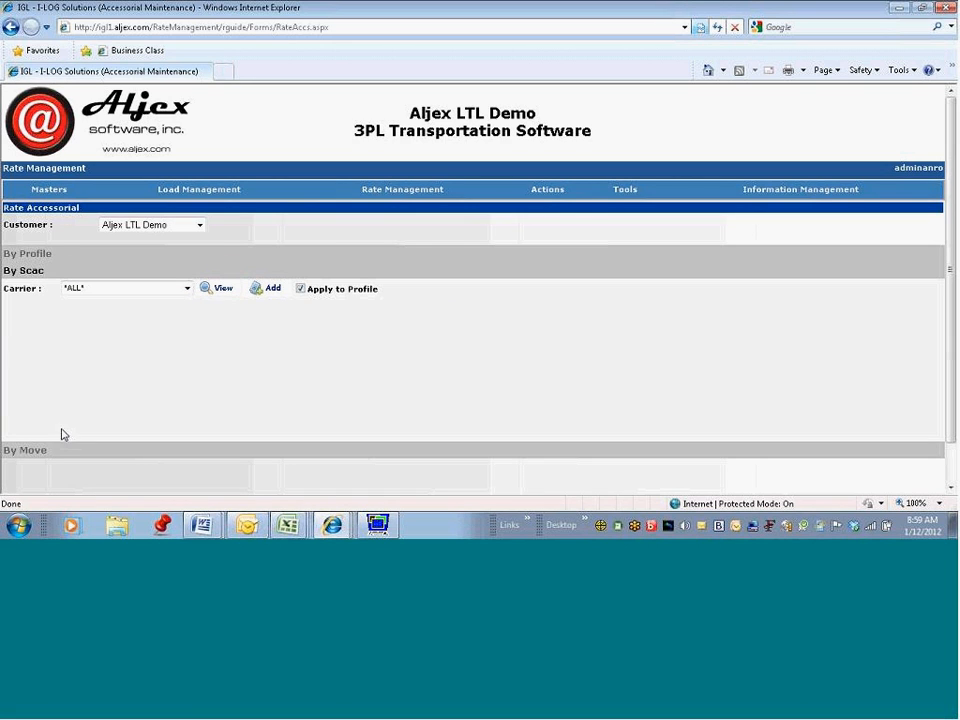
left_click(187, 289)
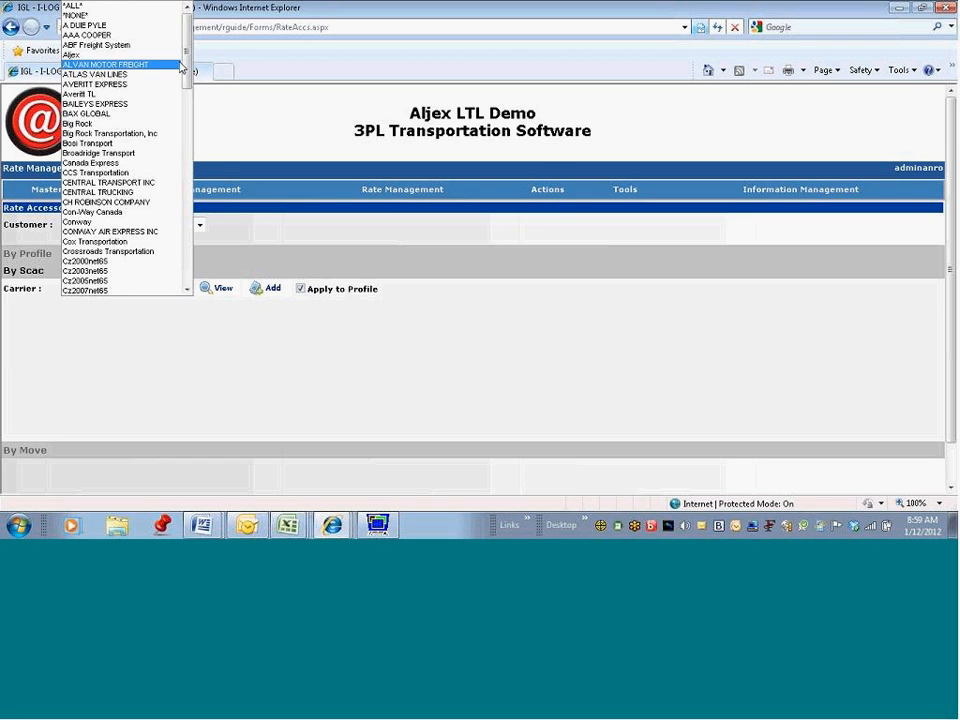
left_click_drag(190, 75, 178, 154)
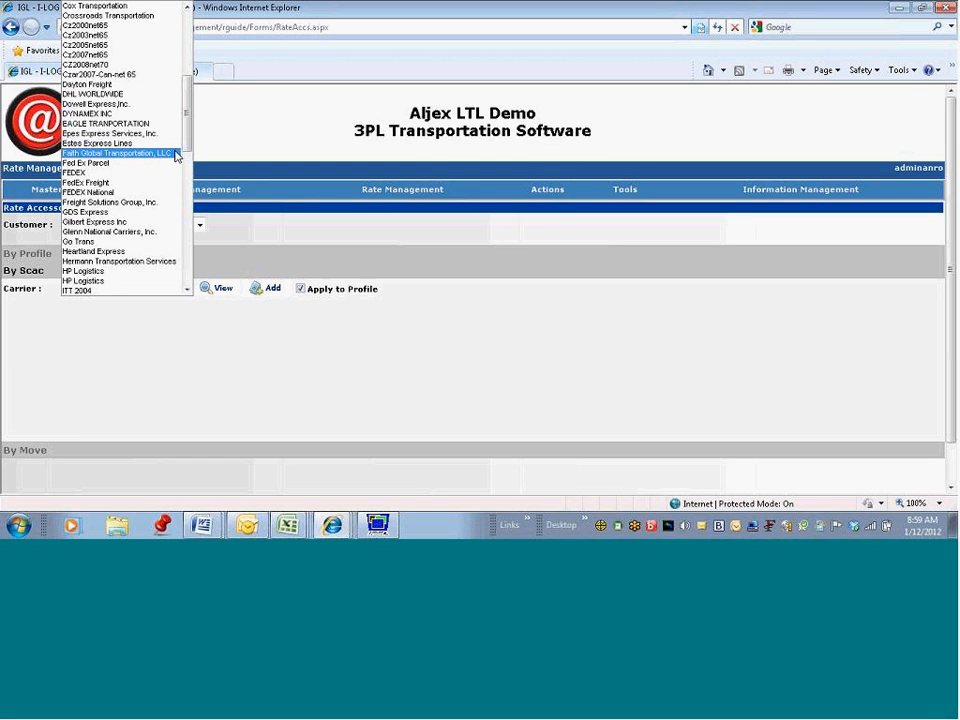
left_click(139, 182)
left_click(222, 290)
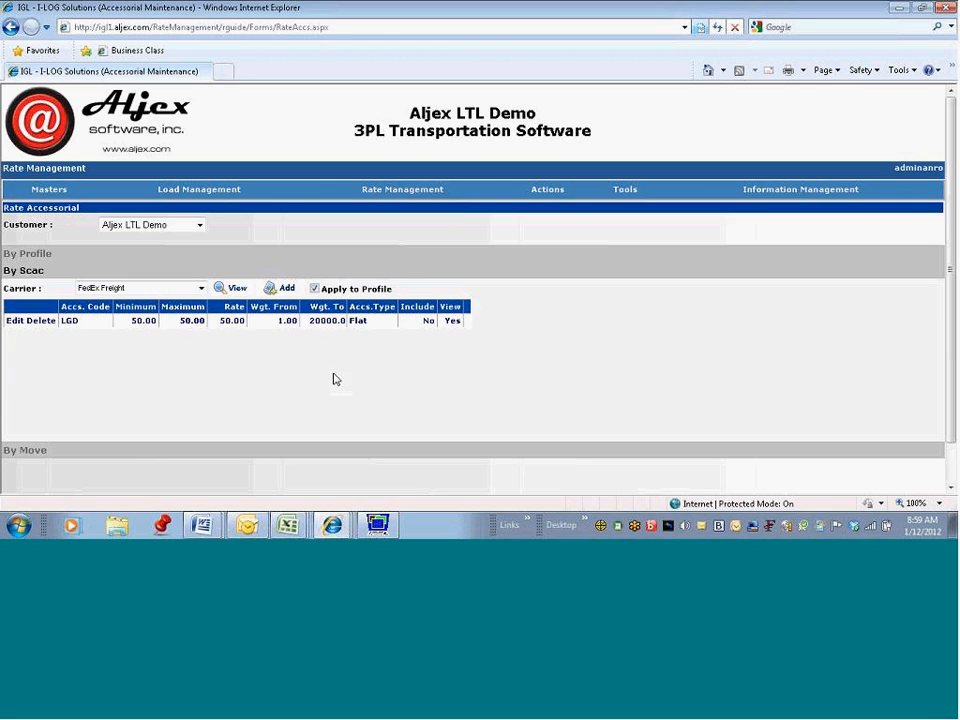
Step: Add a new charge line By Profile for LTL Demo using the Ligtgate delivery charge code
left_click(57, 254)
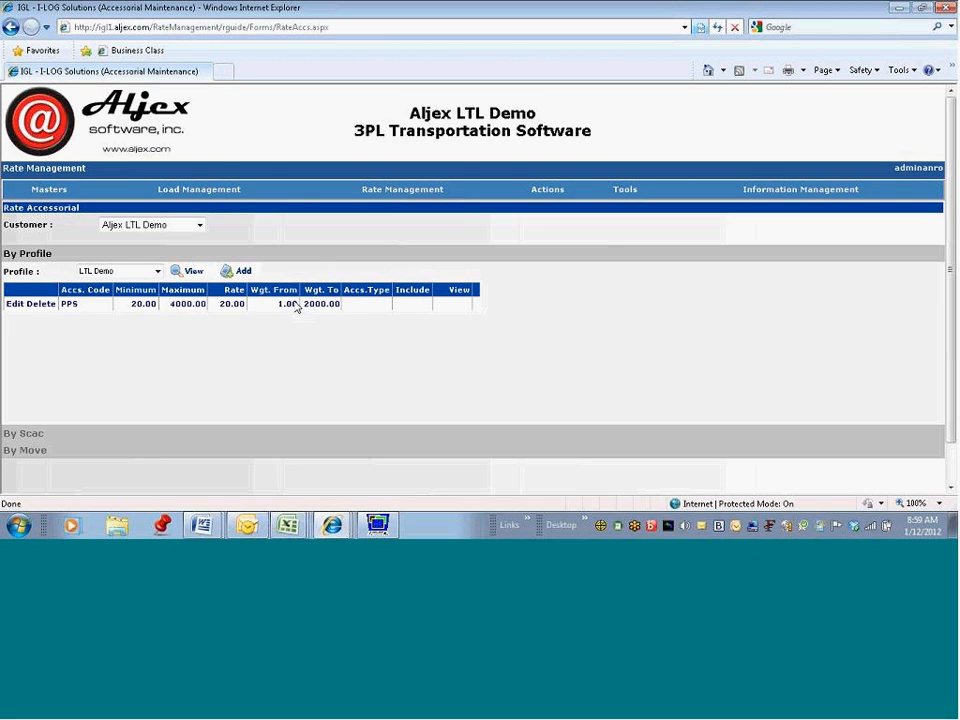
left_click(232, 276)
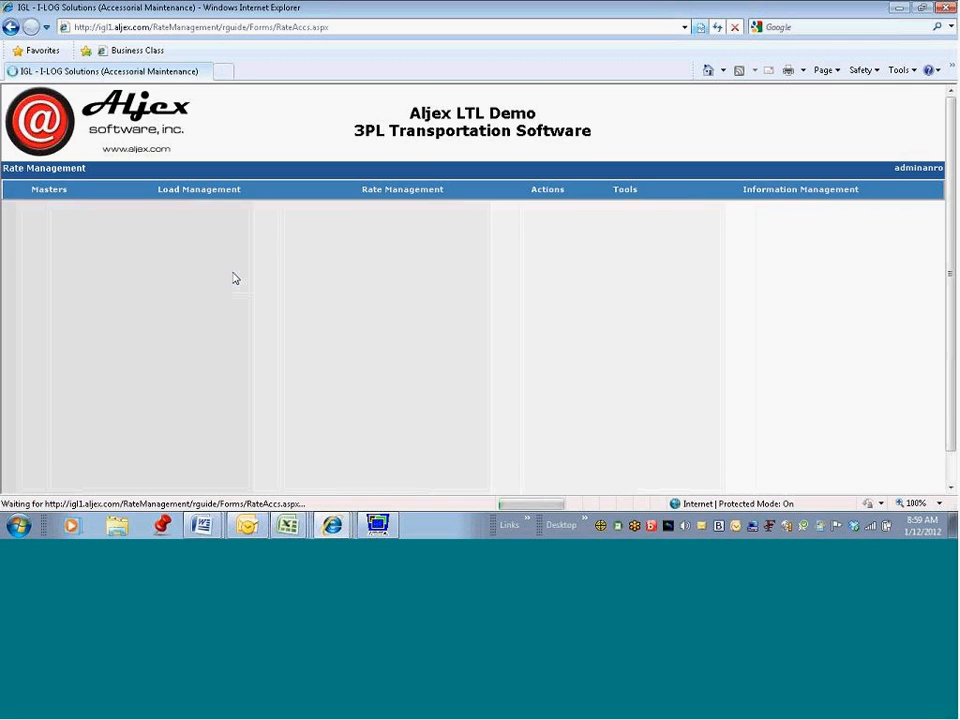
left_click(185, 307)
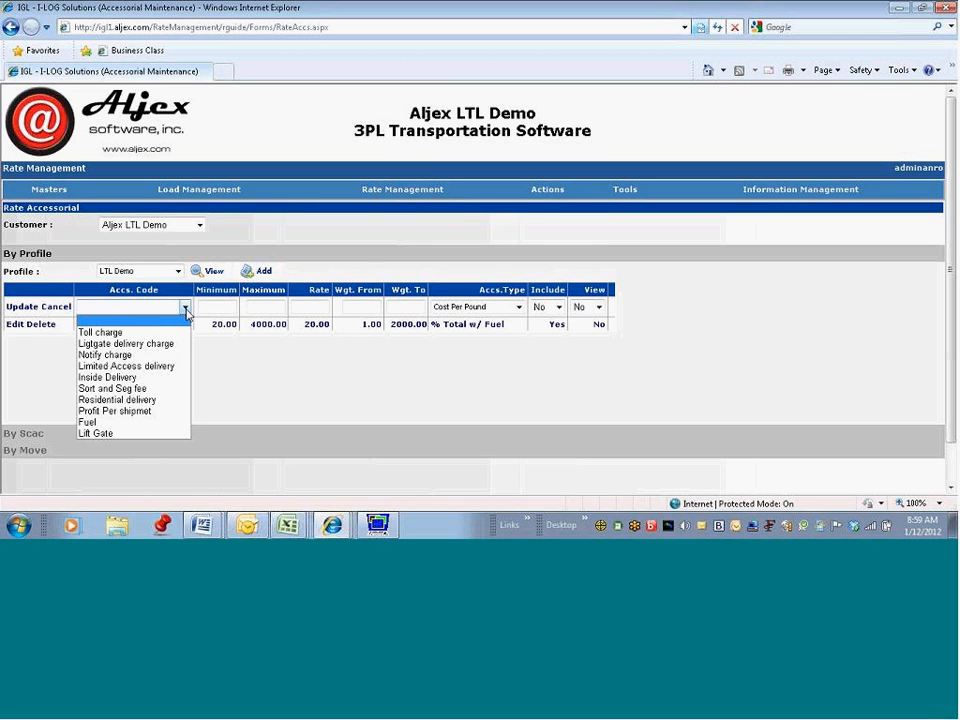
left_click(128, 344)
Step: Set the profile's liftgate charge to minimum, maximum and rate 75, weight range 1 to 20000, and type Flat
left_click(221, 305)
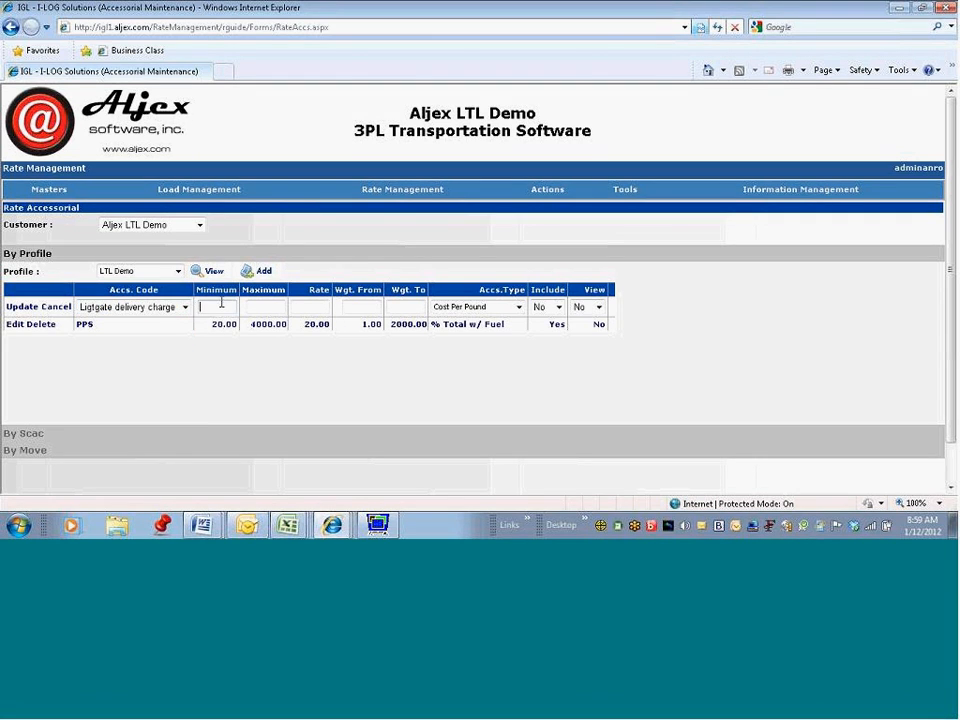
type("75")
key("Tab")
type("75")
key("Tab")
type("75")
key("Tab")
type("1")
key("Tab")
type("20000")
key("Tab")
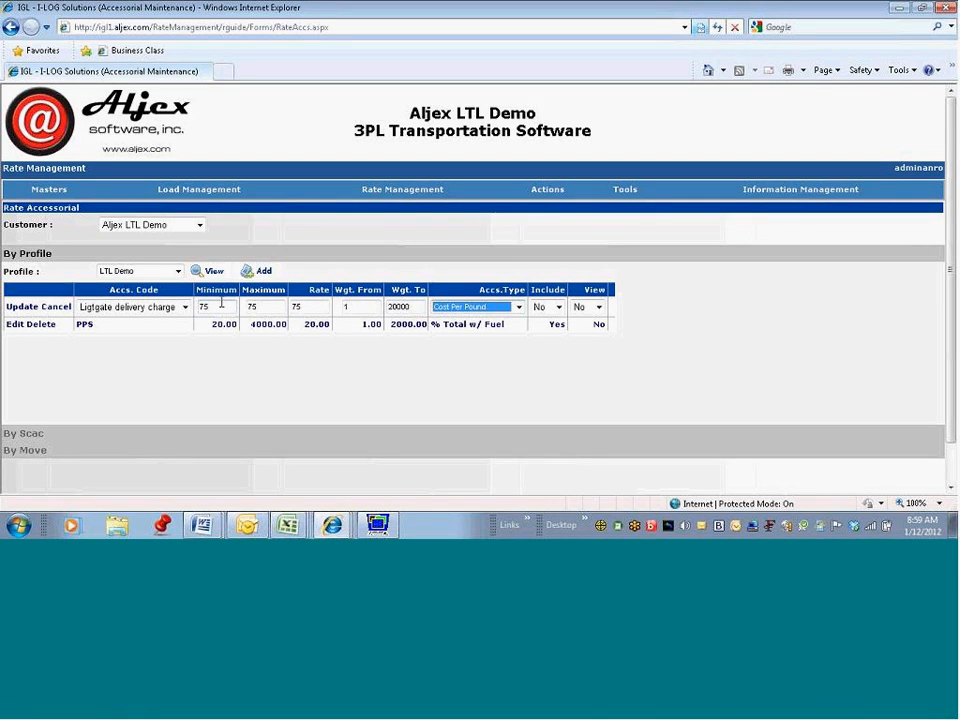
key("f")
key("Tab")
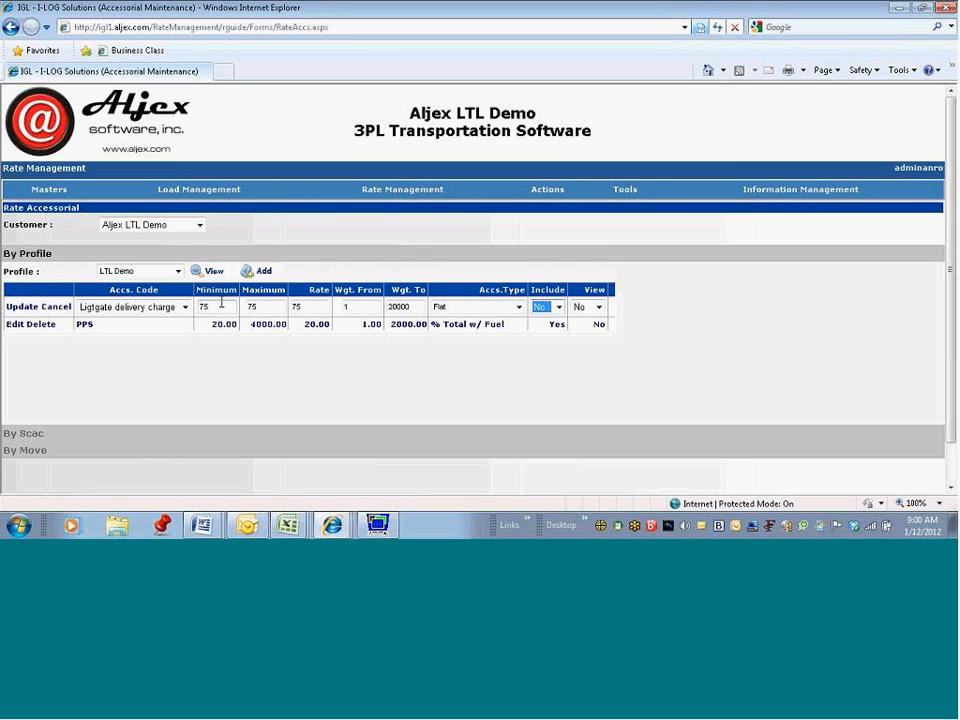
Step: Set the liftgate charge line's View option to Yes with Include at No, and save the line
key("Tab")
key("y")
left_click(16, 312)
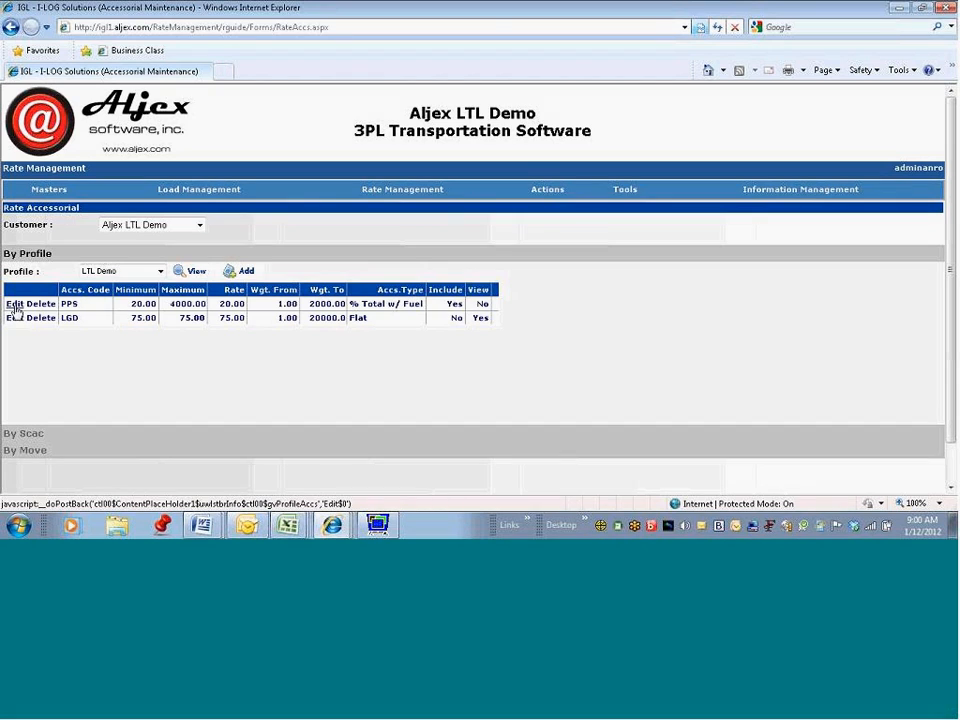
Step: Request carriers in Carrier Selection V2 from origin zip 38119 to destination zip 60606, weight 1500, with the Ligtgate delivery charge included
left_click(405, 189)
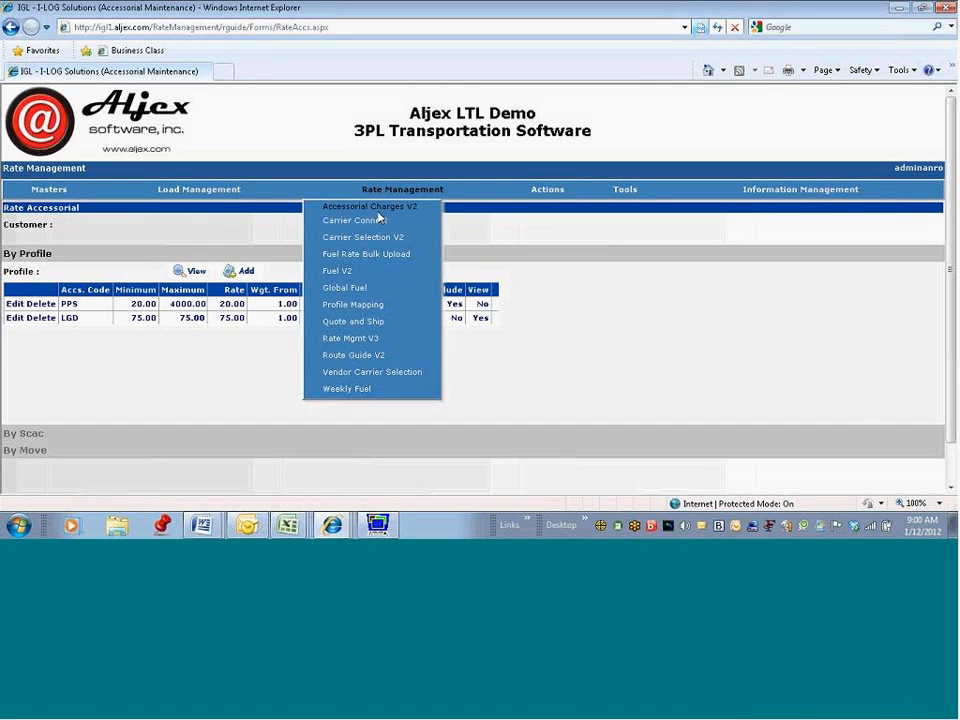
left_click(386, 242)
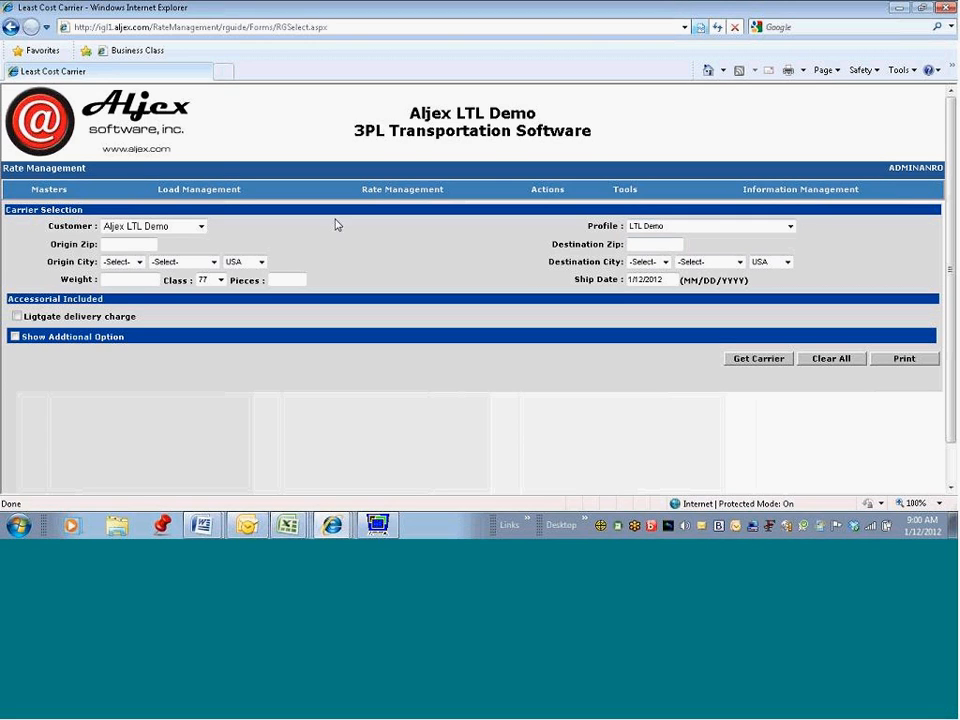
left_click(135, 243)
type("38119")
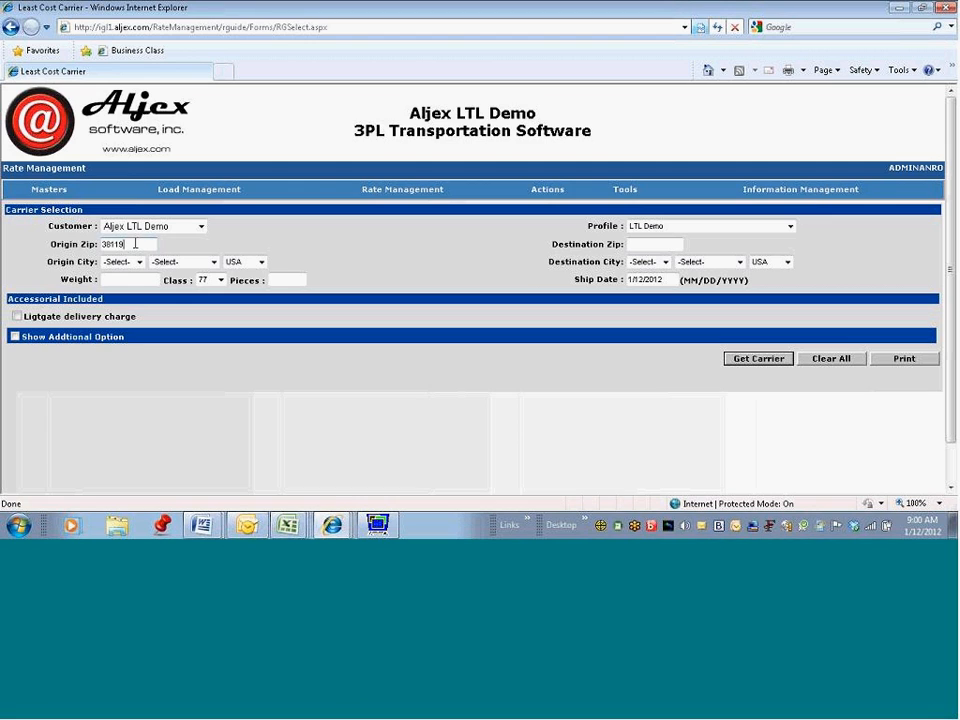
key("Tab")
type("60606")
key("Tab")
type("150")
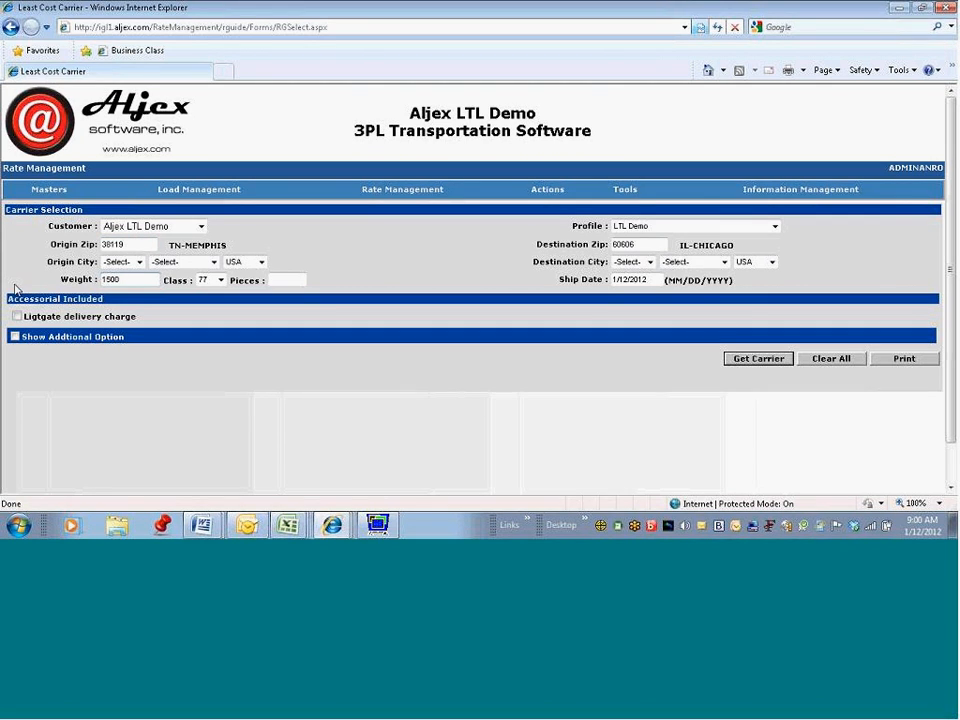
left_click(17, 316)
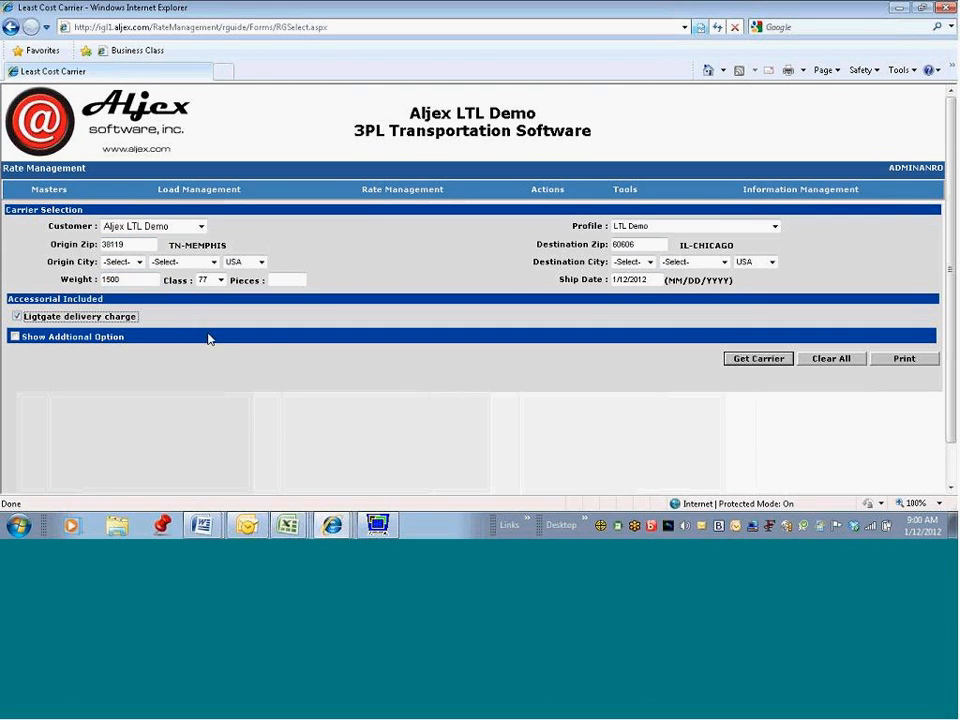
left_click(756, 358)
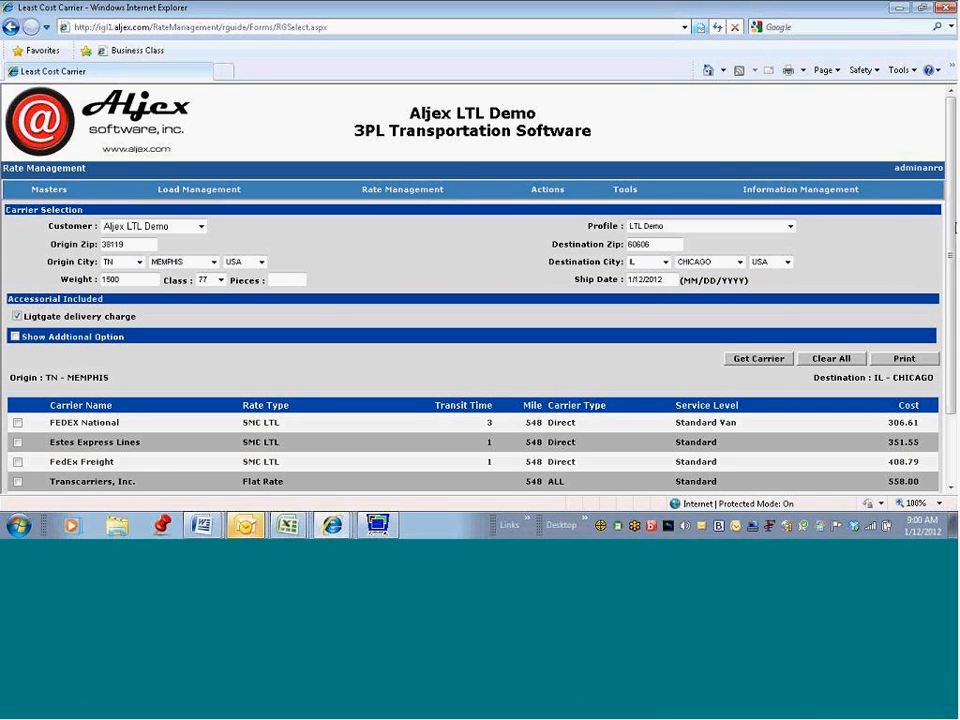
Step: Examine the liftgate charge in the FedEx Freight cost breakdown, and collapse the breakdown
scroll(952, 237, "down", 2)
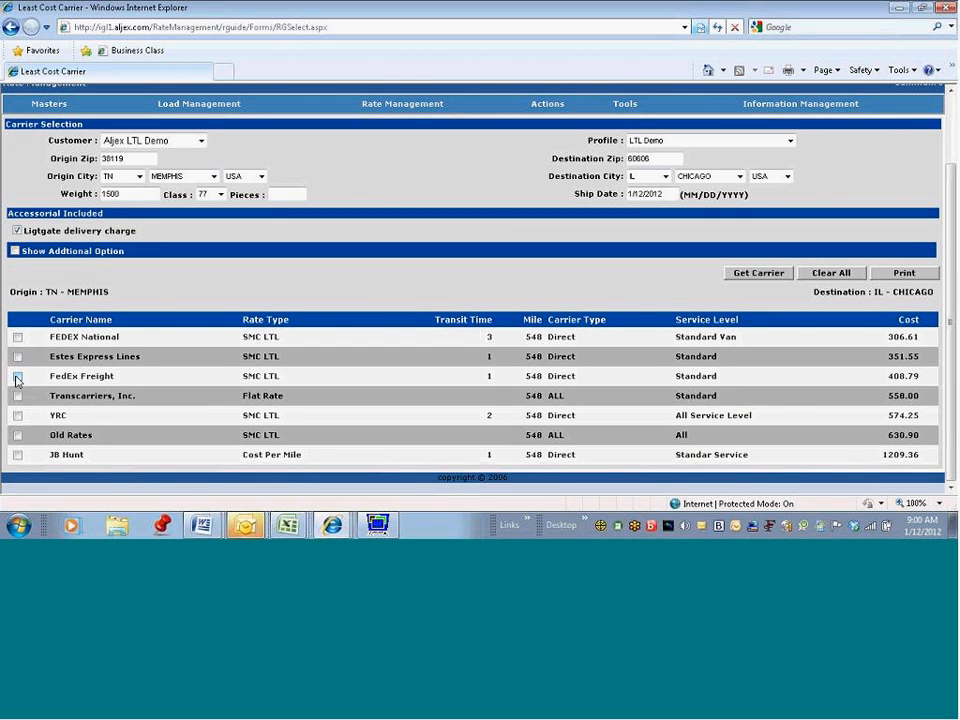
left_click(17, 376)
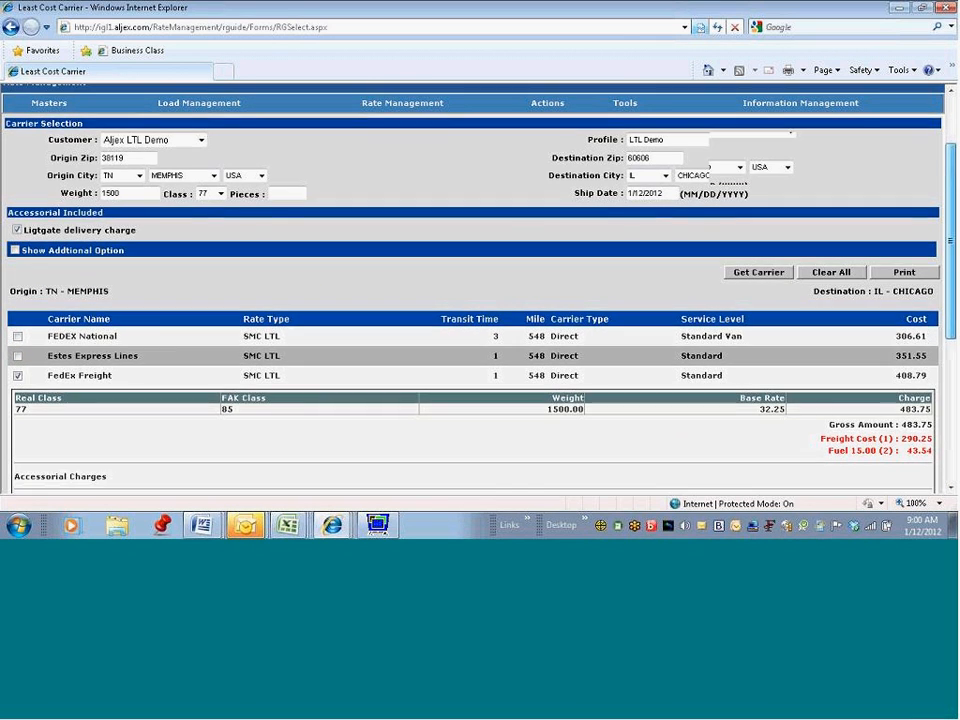
scroll(926, 388, "down", 3)
left_click_drag(925, 388, 899, 388)
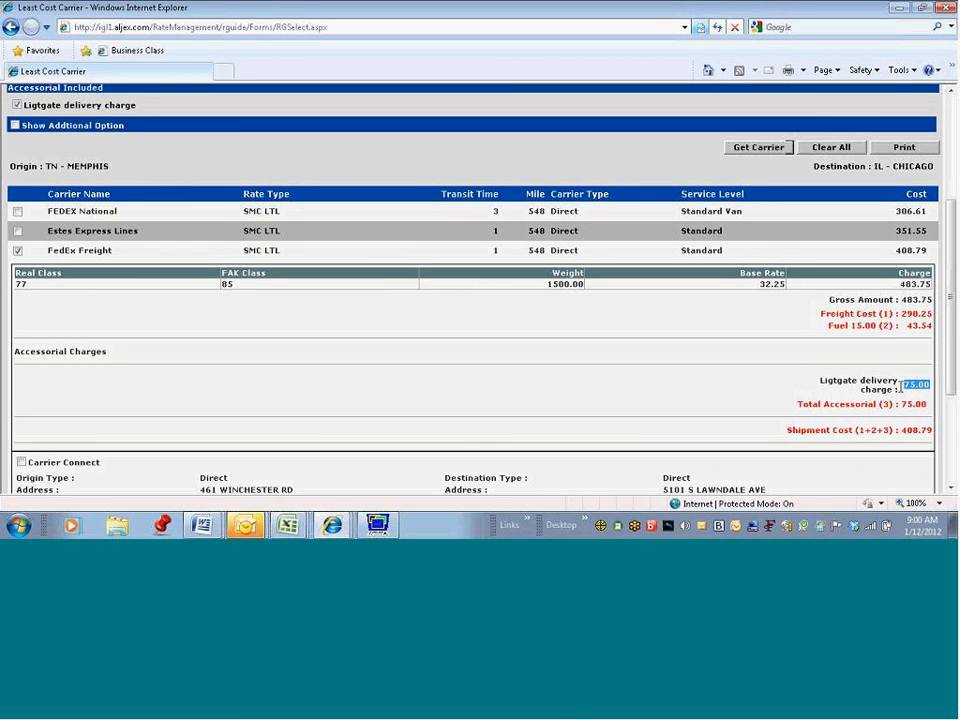
left_click(18, 251)
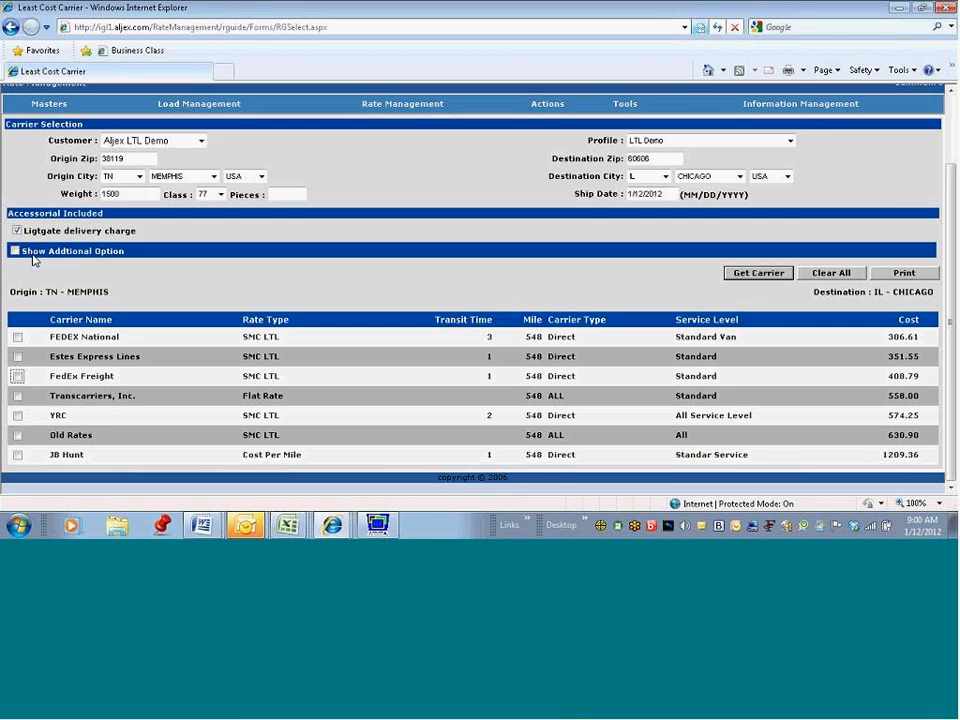
Step: Examine the accessorial charges in the Estes Express Lines cost breakdown, and collapse the breakdown
left_click(17, 357)
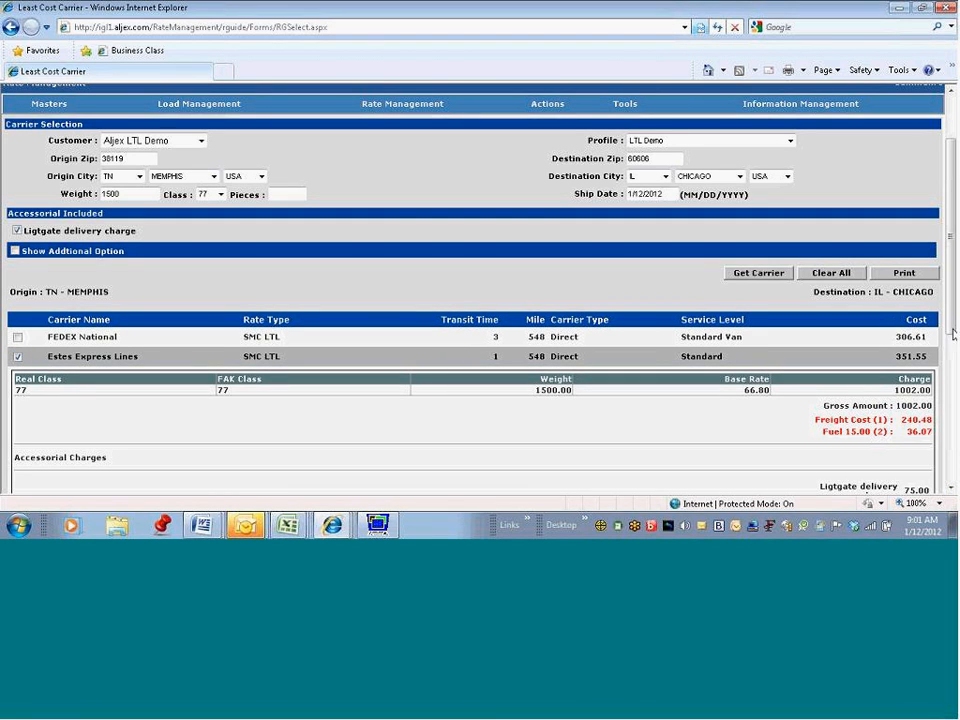
scroll(925, 352, "down", 3)
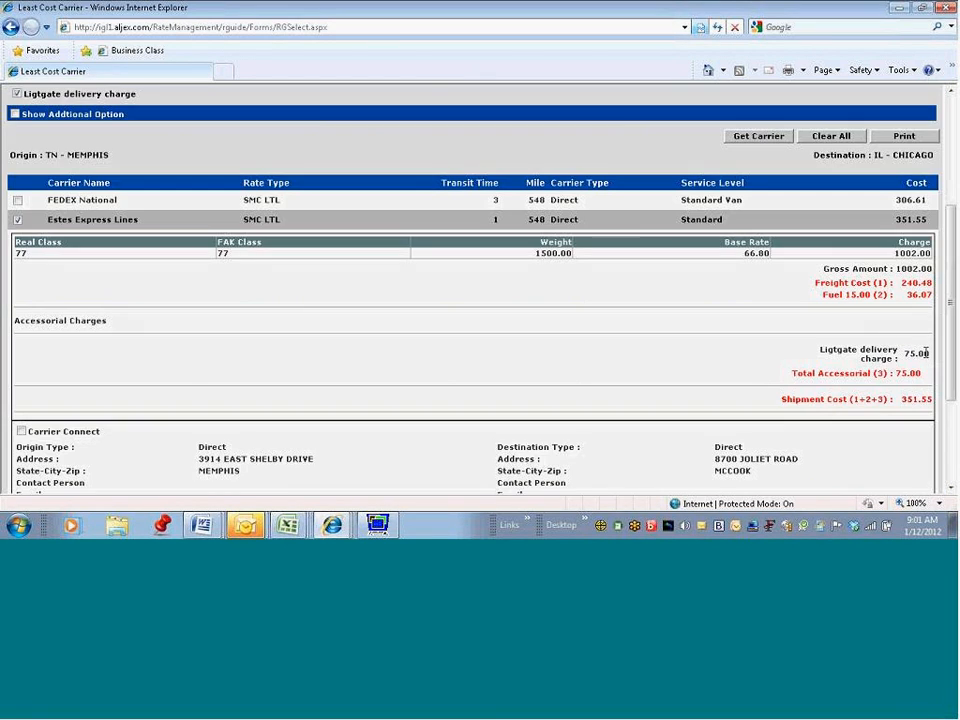
left_click(17, 220)
left_click(17, 230)
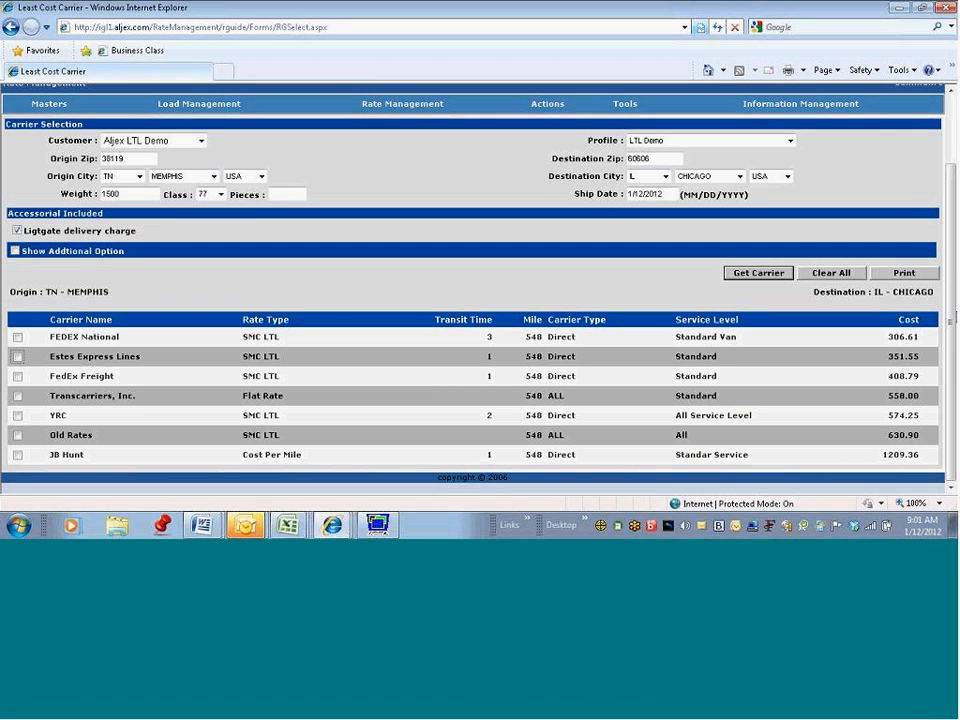
Step: Examine the liftgate charge in the JB Hunt cost-per-mile breakdown, and collapse the breakdown
left_click(17, 456)
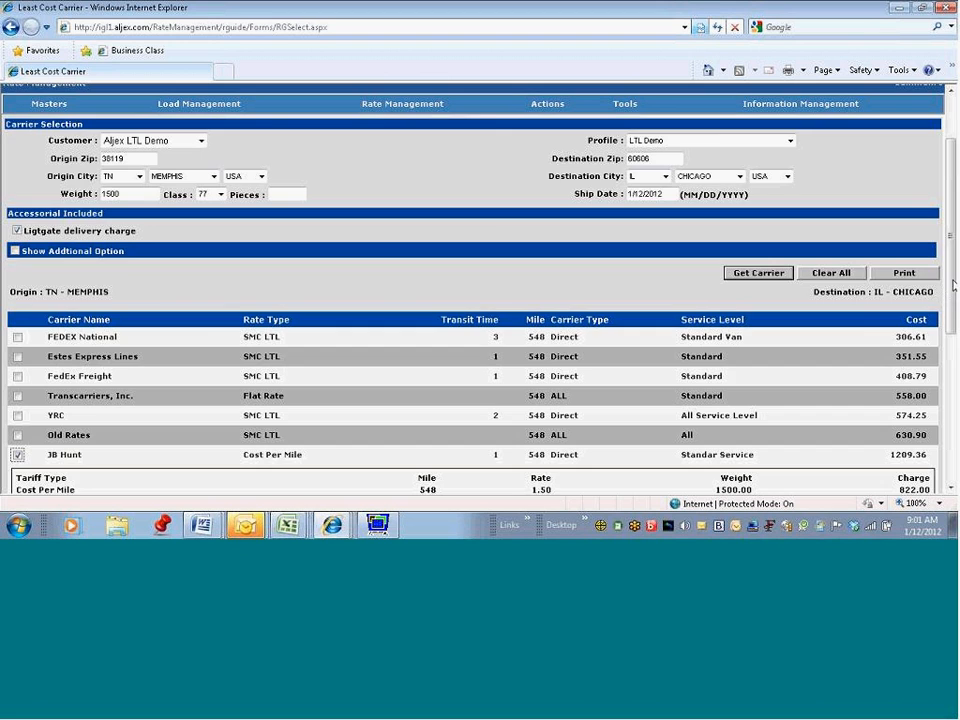
scroll(880, 300, "down", 3)
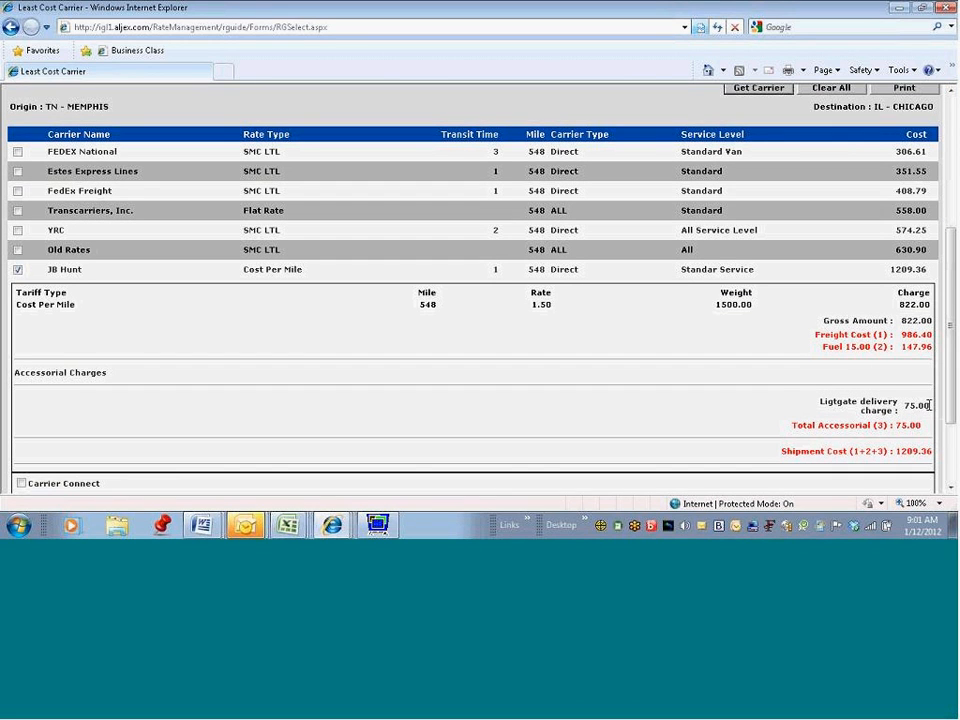
left_click_drag(932, 406, 859, 402)
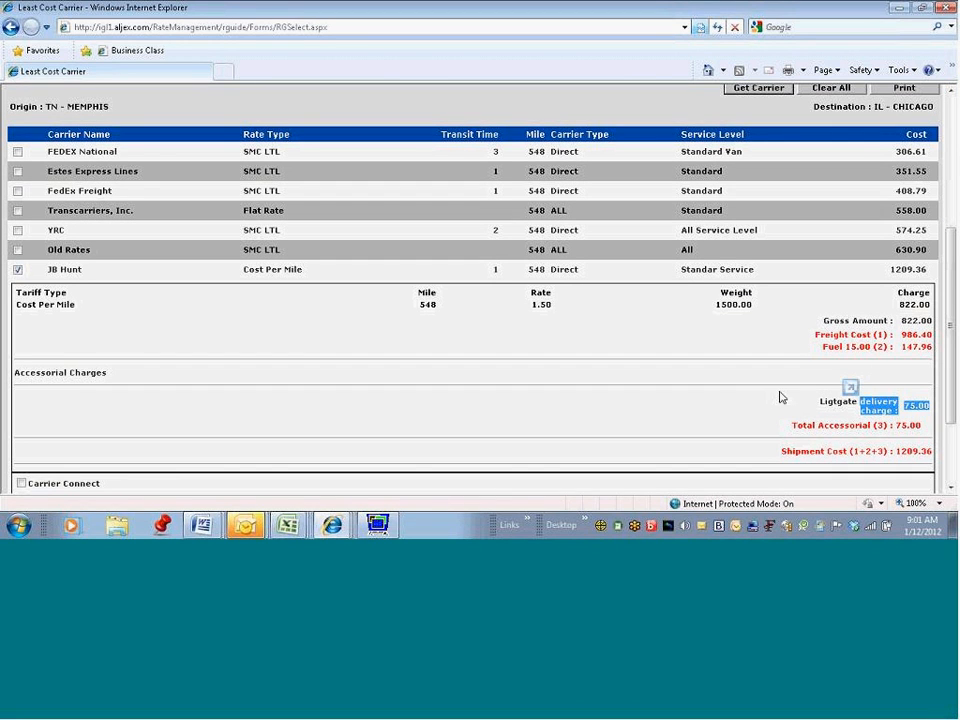
left_click(17, 270)
Step: Exclude the Ligtgate delivery charge from the accessorials of the Memphis to Chicago shipment
left_click(17, 231)
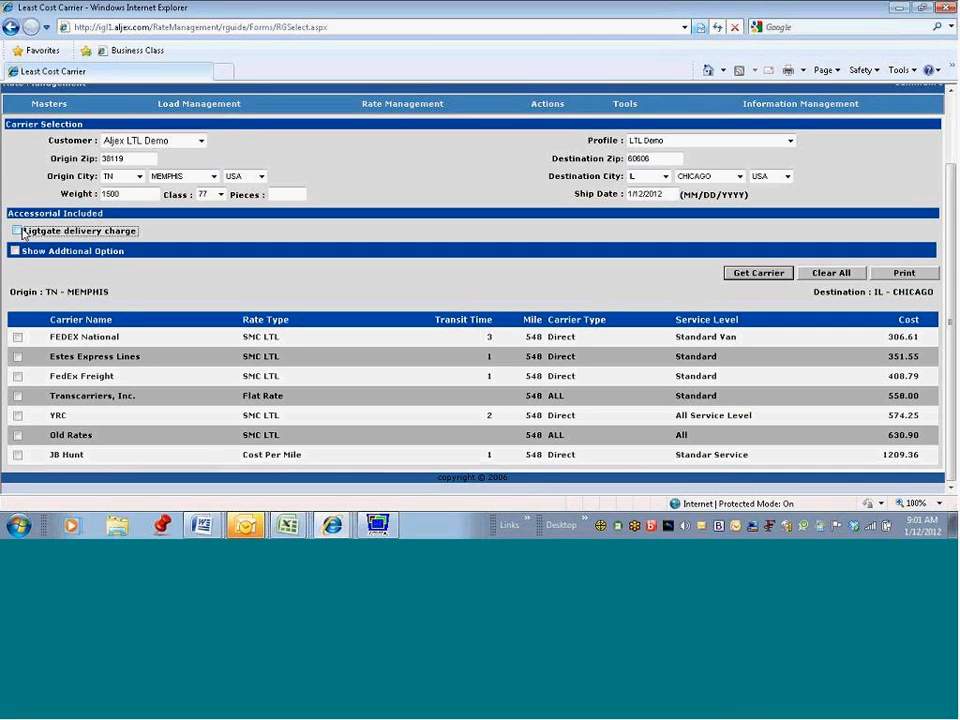